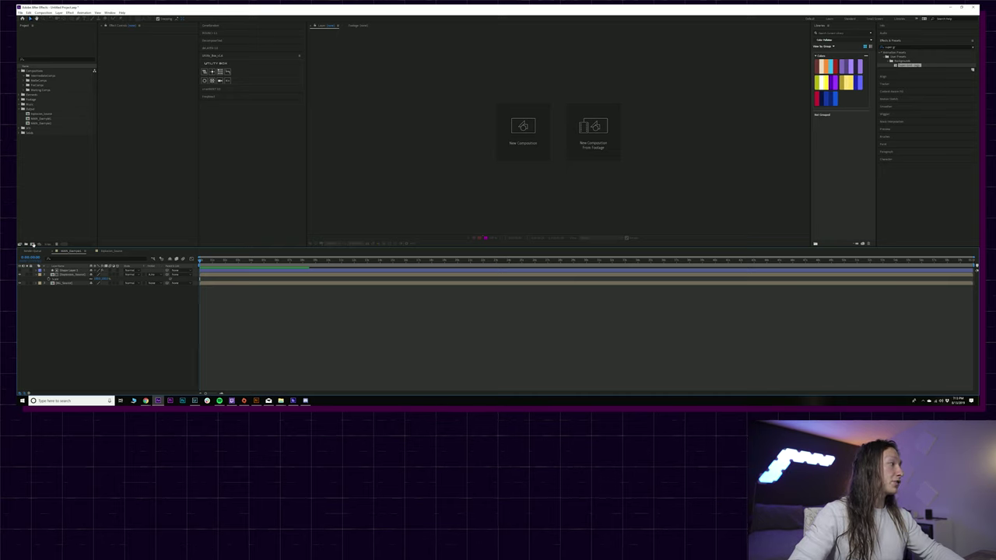
# Create a new square composition with a black background and show the rulers.
pyautogui.click(32, 244)
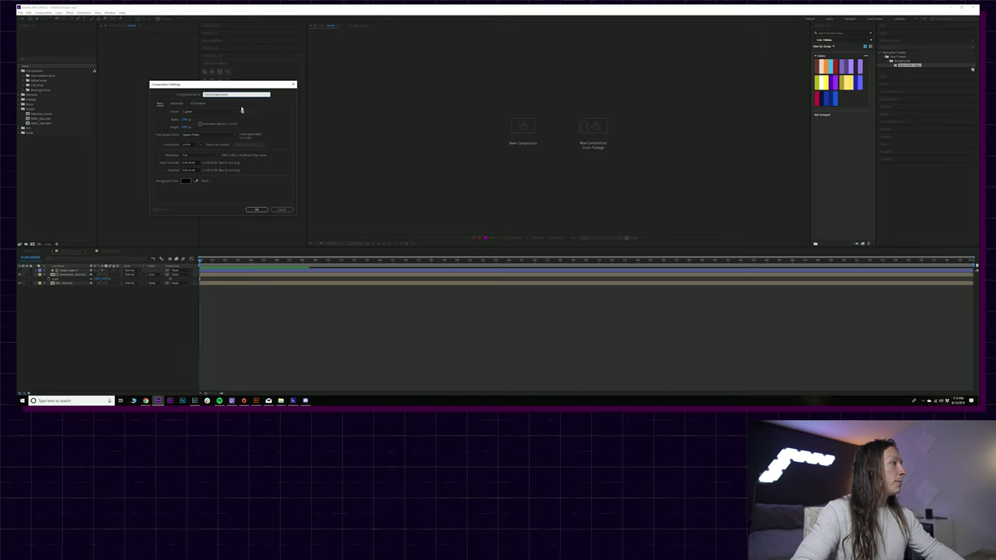
pyautogui.click(257, 210)
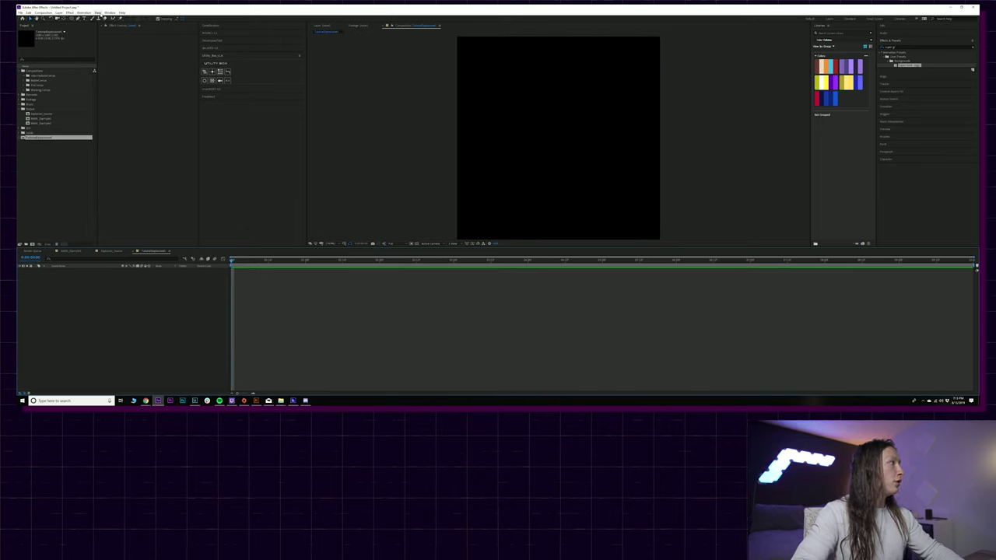
pyautogui.click(98, 13)
pyautogui.click(119, 60)
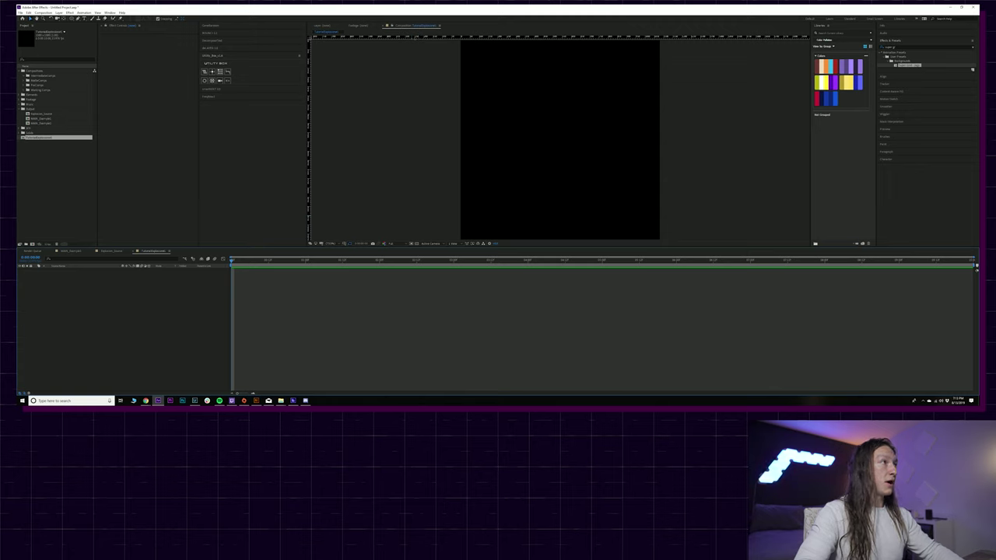
# Add a horizontal guide, unlock the guides, and set the guide's position to 540.
pyautogui.moveTo(418, 37); pyautogui.dragTo(417, 145)
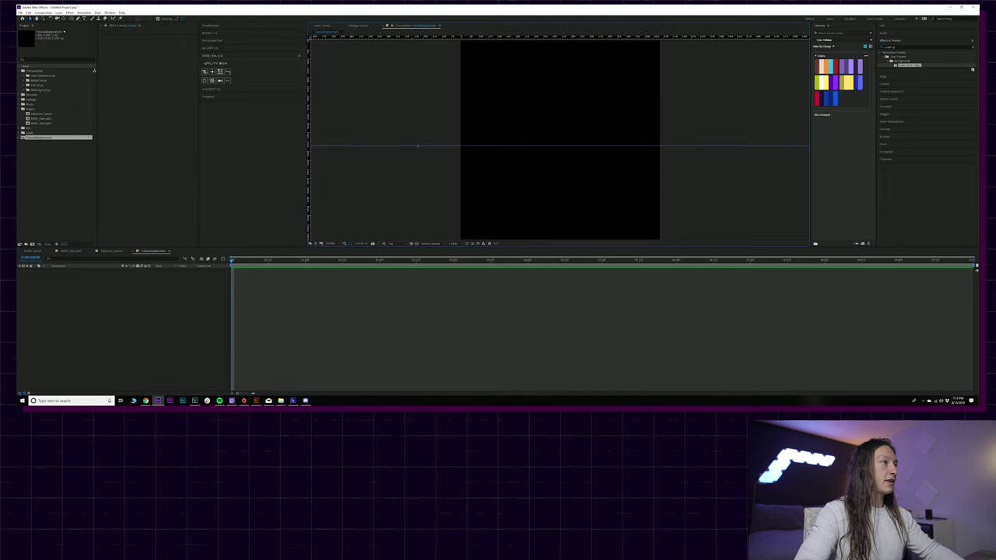
pyautogui.click(97, 12)
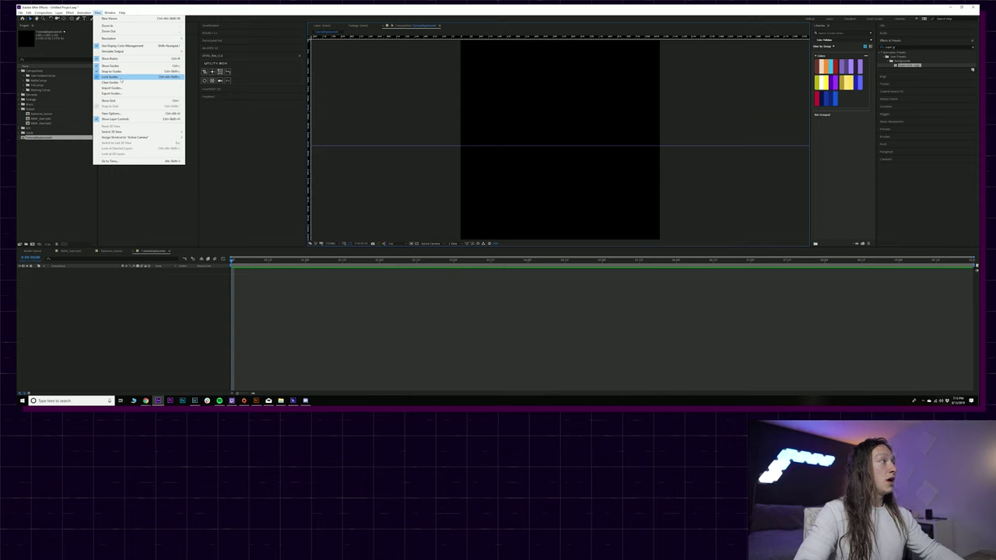
pyautogui.click(121, 77)
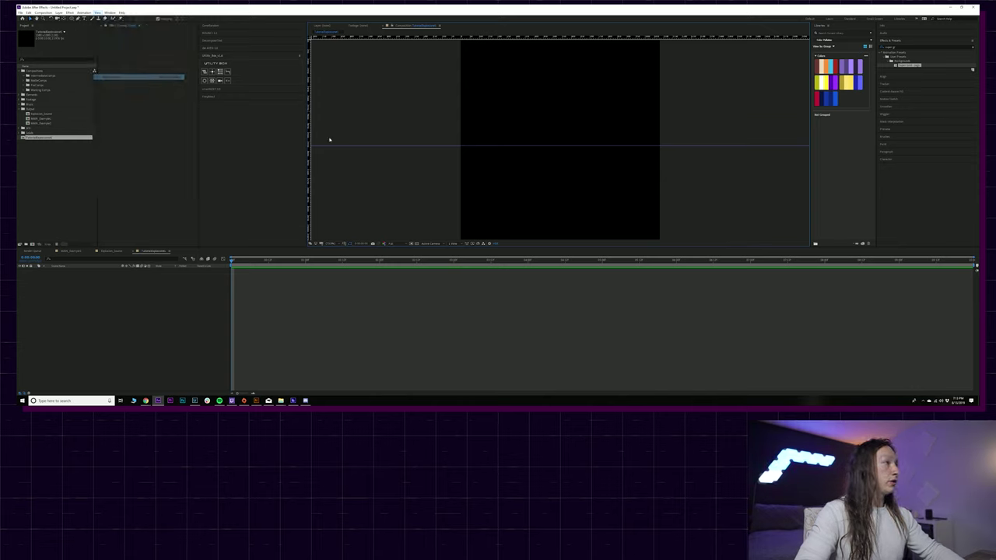
pyautogui.doubleClick(437, 146)
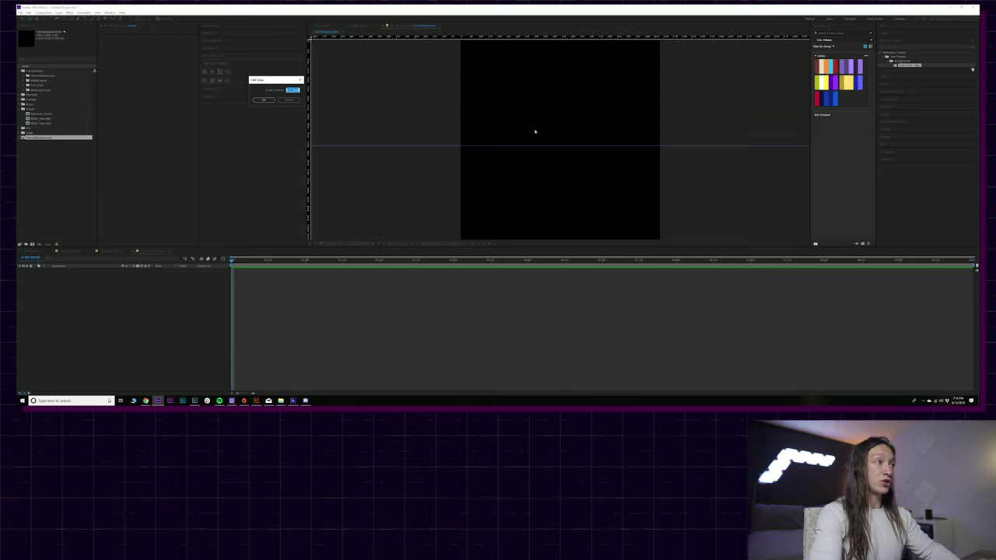
pyautogui.write('540')
pyautogui.press('Return')
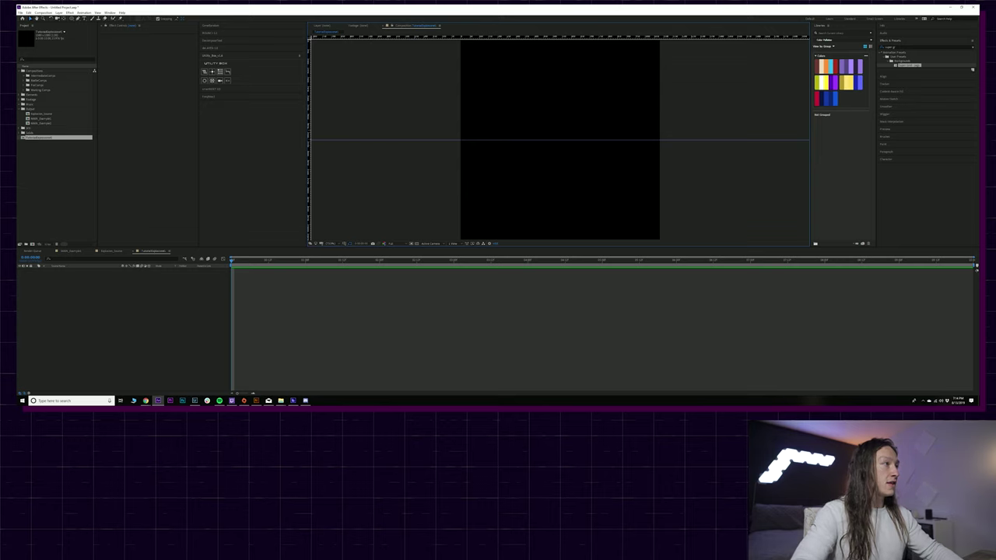
# Add a vertical guide through the horizontal centre of the composition, and lock the guides.
pyautogui.moveTo(326, 132); pyautogui.dragTo(385, 140)
pyautogui.doubleClick(385, 141)
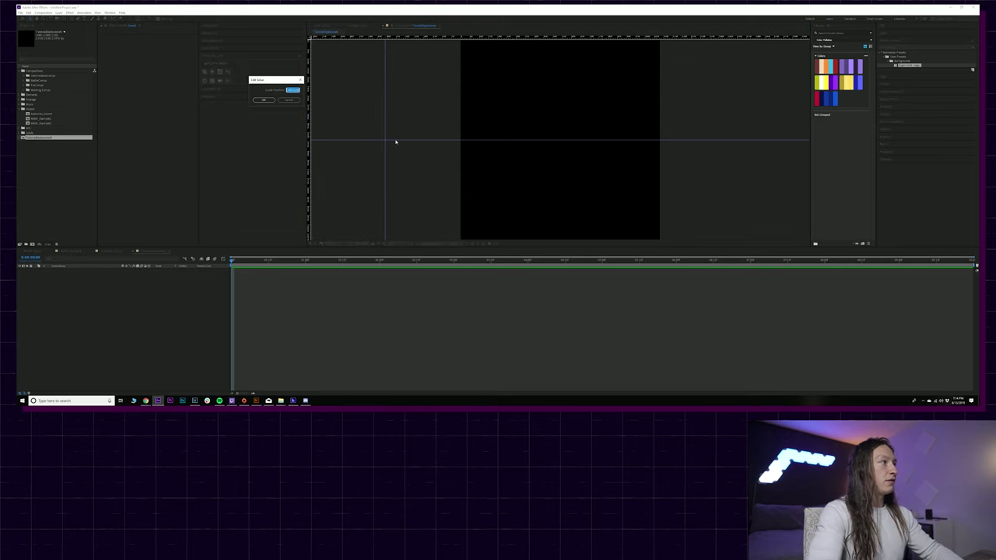
pyautogui.write('960')
pyautogui.press('Return')
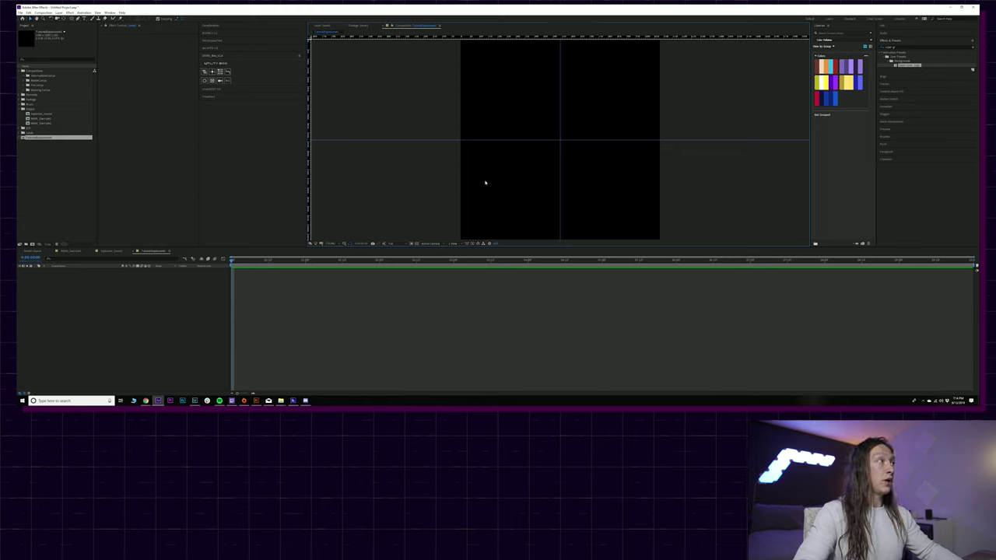
pyautogui.click(98, 14)
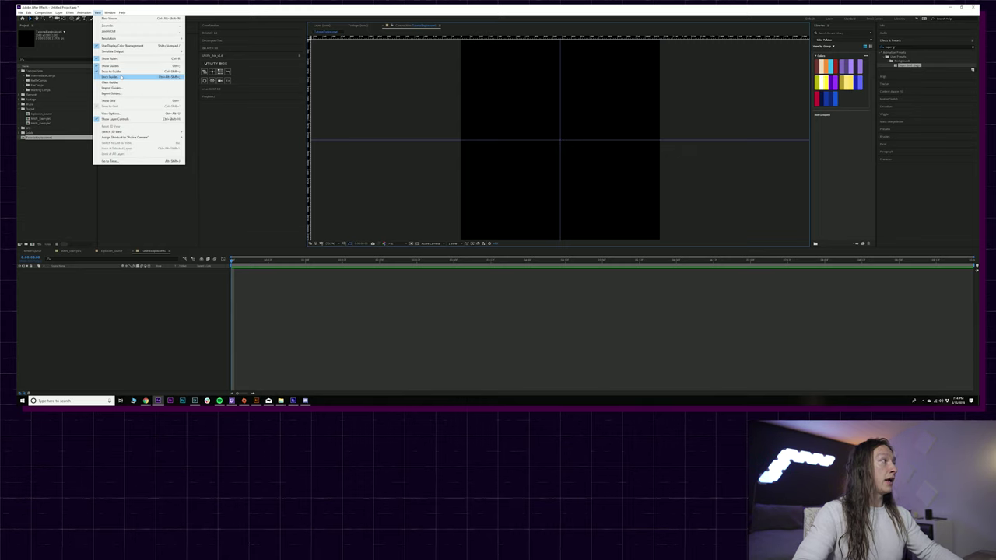
pyautogui.click(124, 77)
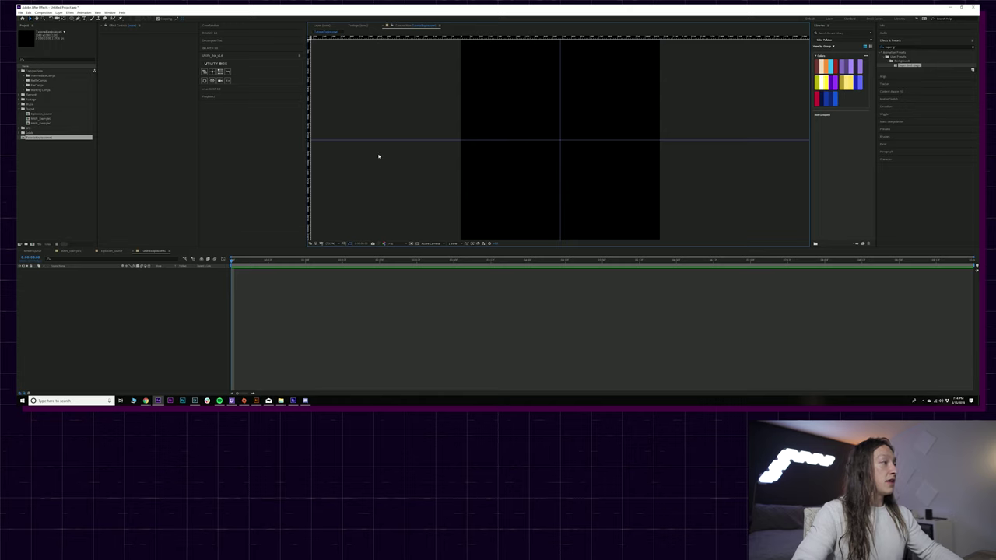
# Add a shape layer and draw a straight vertical line with the Pen tool from the composition's centre upward along the vertical guide.
pyautogui.click(58, 12)
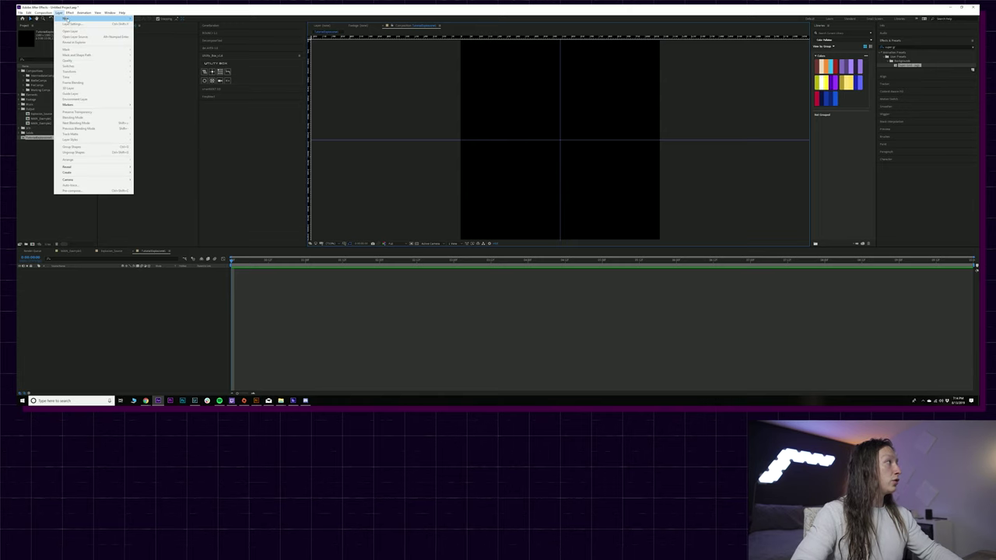
pyautogui.moveTo(78, 18)
pyautogui.click(153, 46)
pyautogui.press('g')
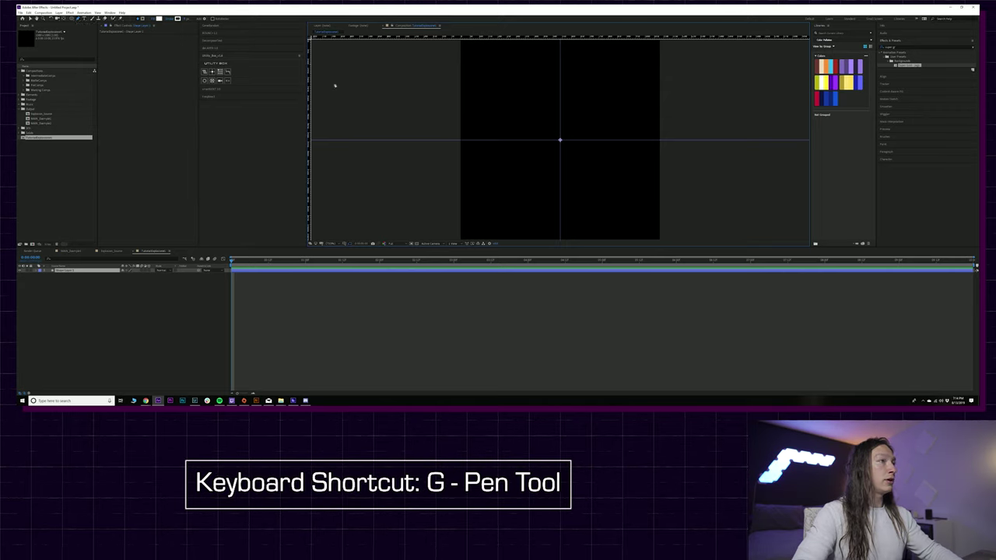
pyautogui.scroll(3, 542, 140)
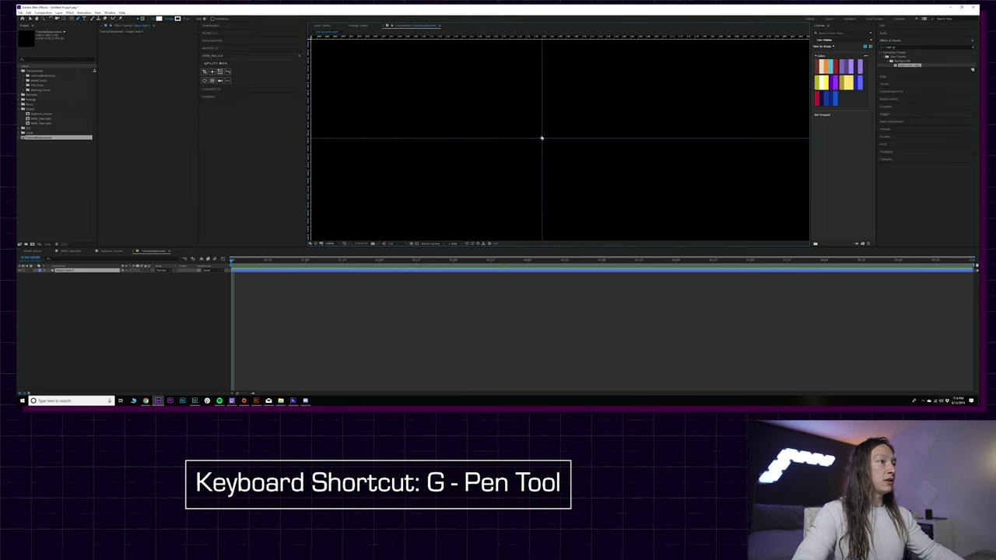
pyautogui.click(541, 140)
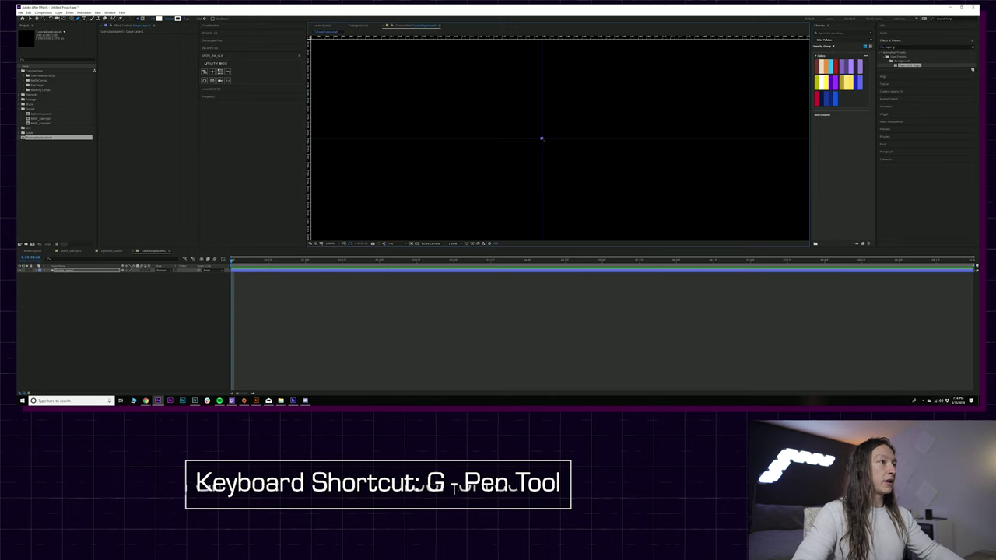
pyautogui.moveTo(526, 119); pyautogui.dragTo(525, 225)
pyautogui.scroll(-3, 534, 131)
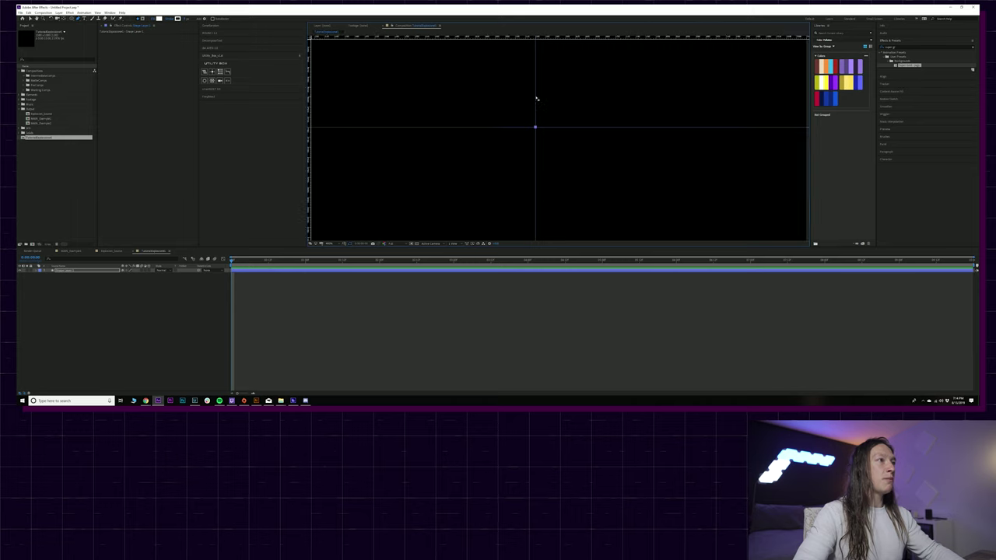
pyautogui.moveTo(551, 98); pyautogui.dragTo(549, 233)
pyautogui.moveTo(550, 129); pyautogui.dragTo(552, 187)
pyautogui.scroll(-2, 547, 155)
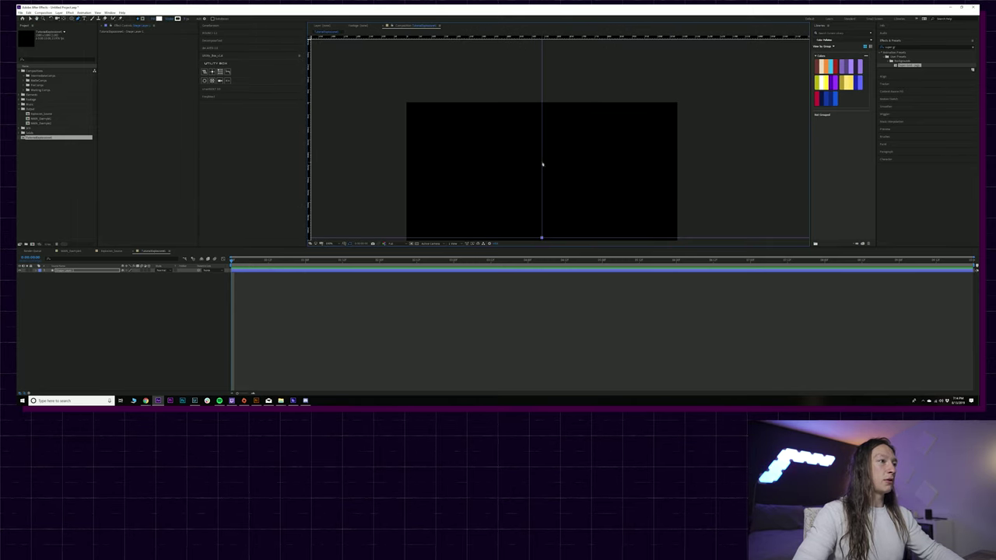
pyautogui.scroll(2, 542, 160)
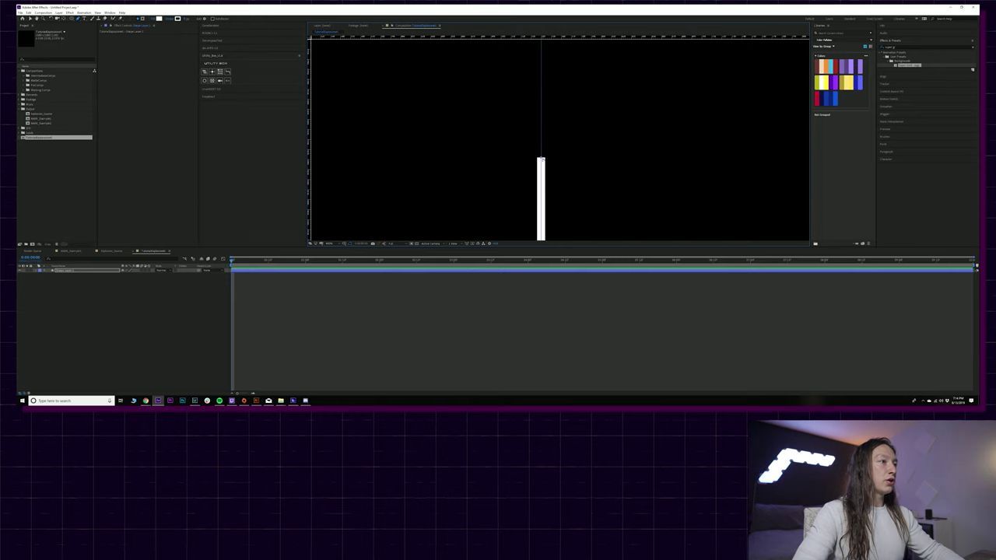
# Check the guide snapping option and nudge the vertical line into alignment with the vertical guide.
pyautogui.click(98, 13)
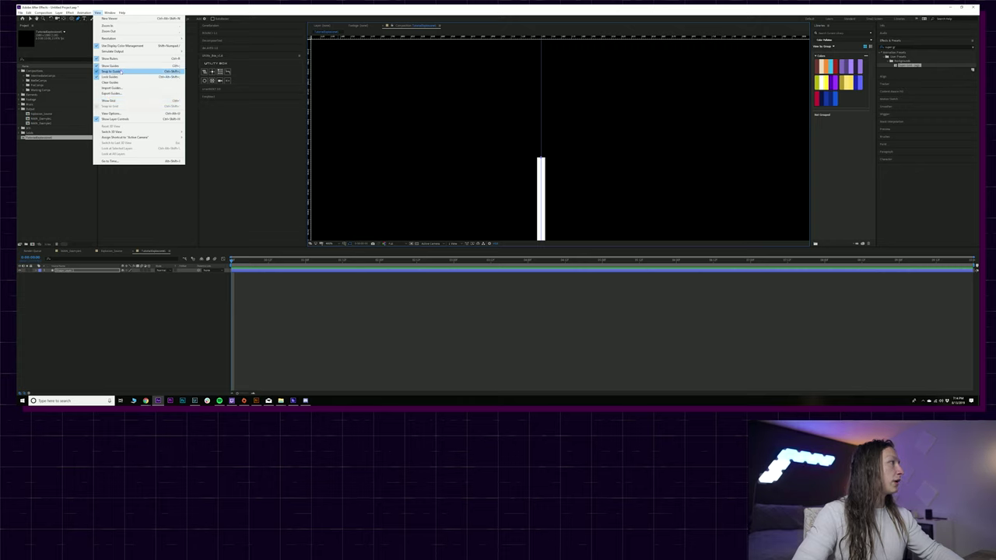
pyautogui.click(416, 13)
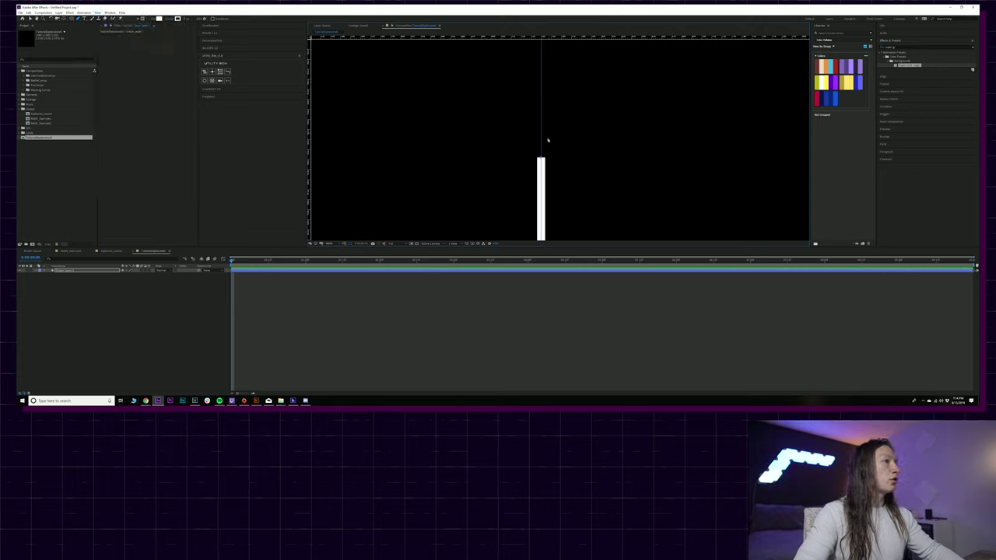
pyautogui.press('v')
pyautogui.moveTo(540, 158); pyautogui.dragTo(539, 158)
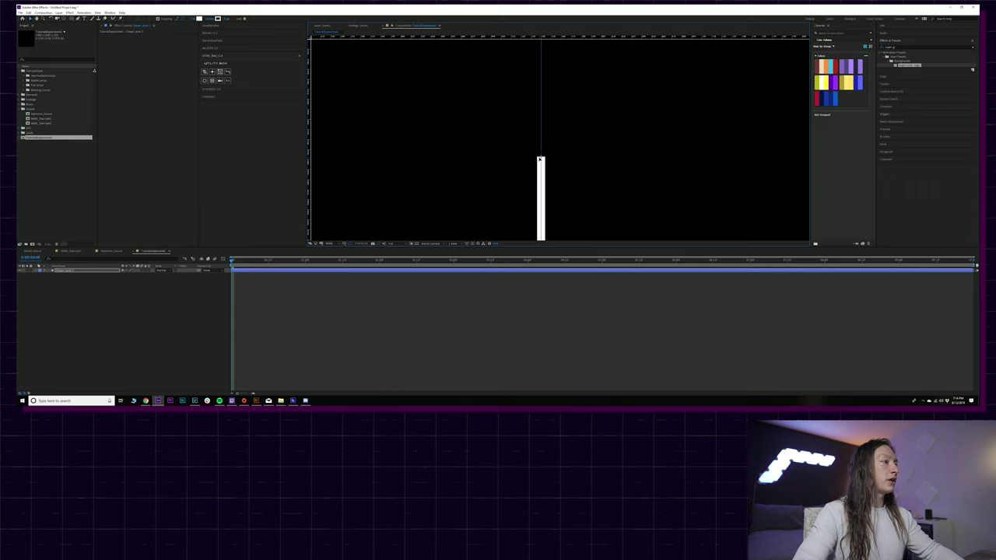
pyautogui.click(333, 243)
pyautogui.click(343, 253)
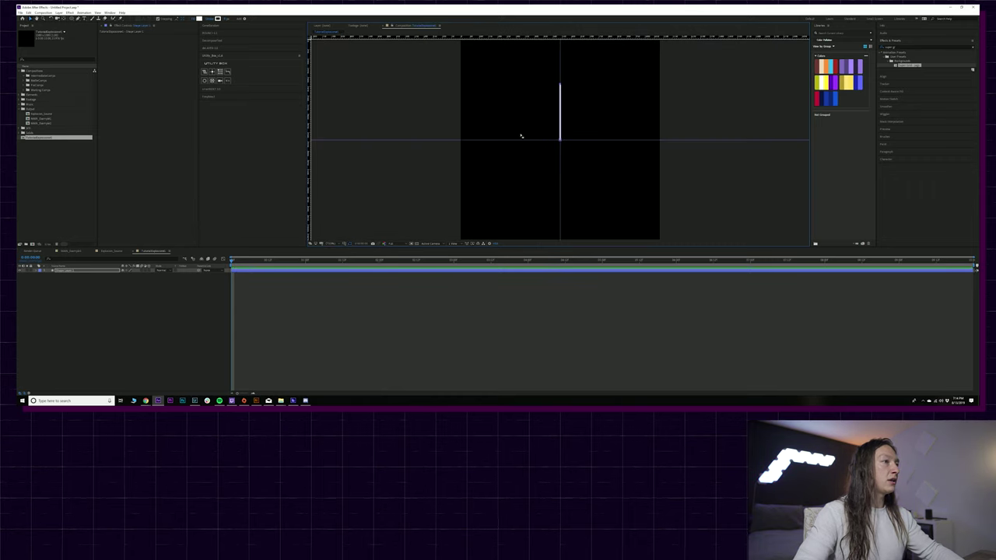
# Set the line's stroke width to 0 px and hide the shape's fill.
pyautogui.click(228, 18)
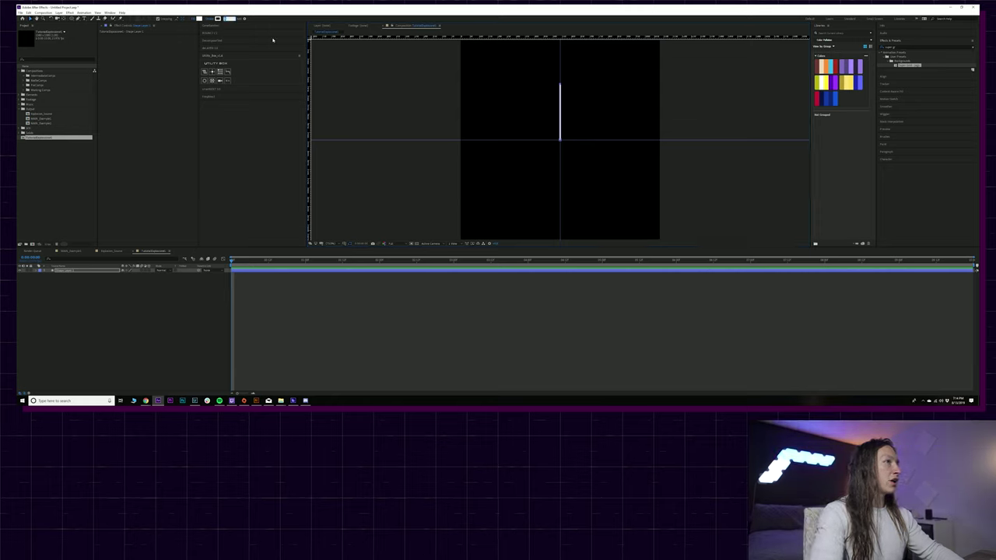
pyautogui.write('0')
pyautogui.press('Return')
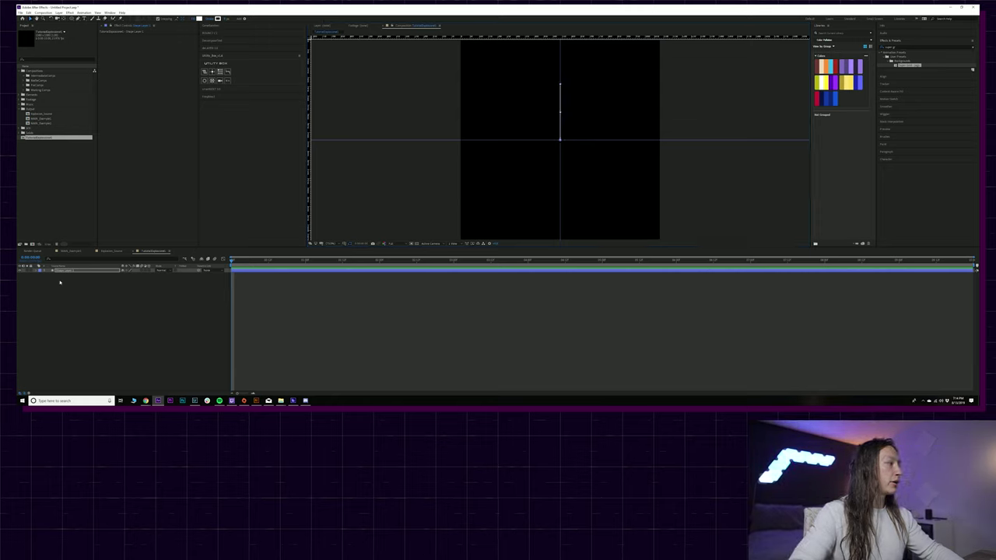
pyautogui.click(34, 270)
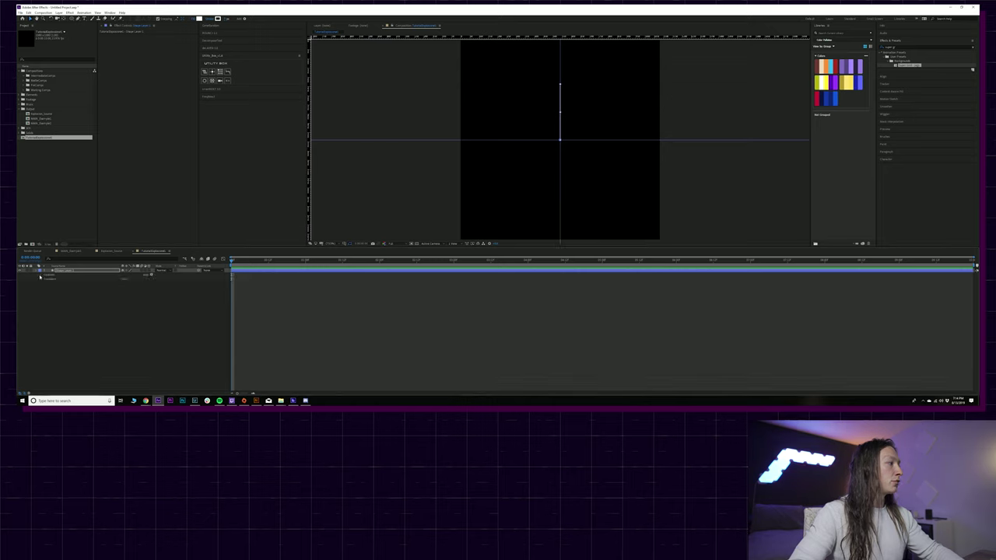
pyautogui.click(44, 282)
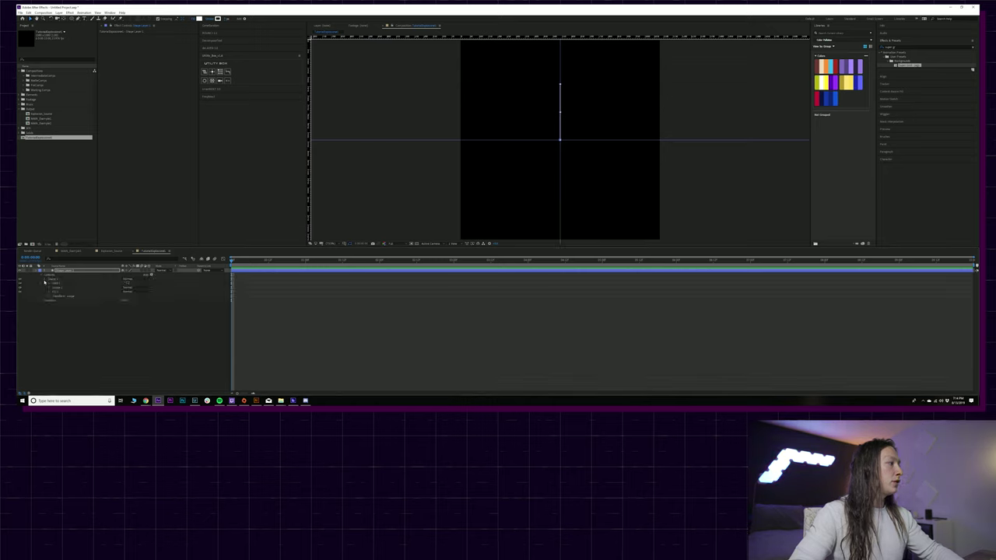
pyautogui.click(53, 292)
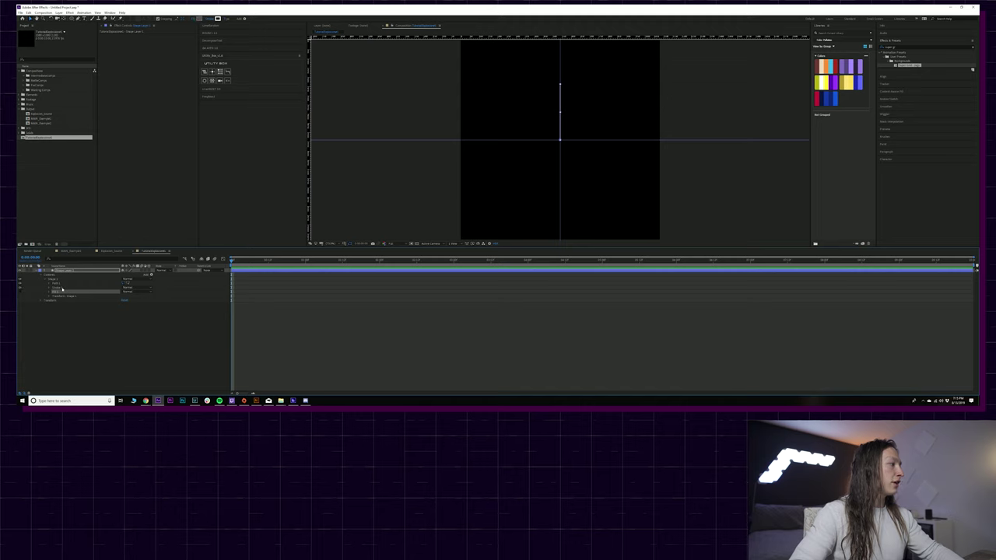
# Add Trim Paths to the line's shape group and keyframe its End at 0% at the start of the timeline.
pyautogui.click(51, 280)
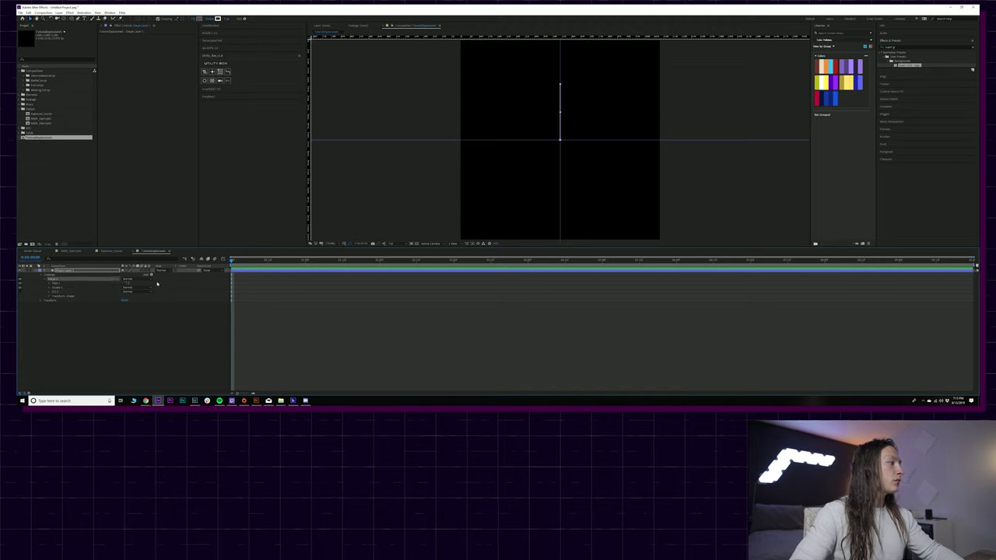
pyautogui.click(152, 276)
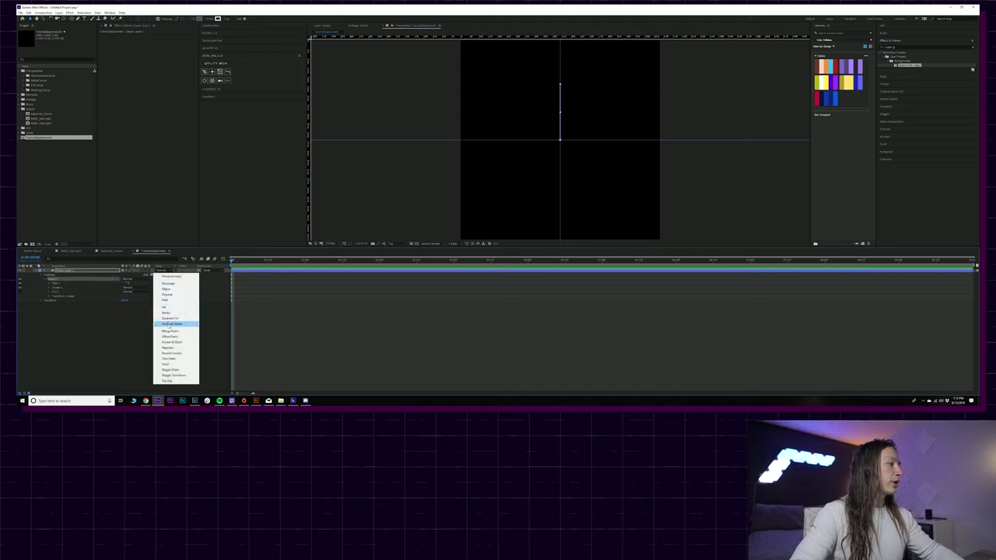
pyautogui.click(169, 358)
pyautogui.click(48, 288)
pyautogui.click(59, 297)
pyautogui.moveTo(125, 296); pyautogui.dragTo(94, 296)
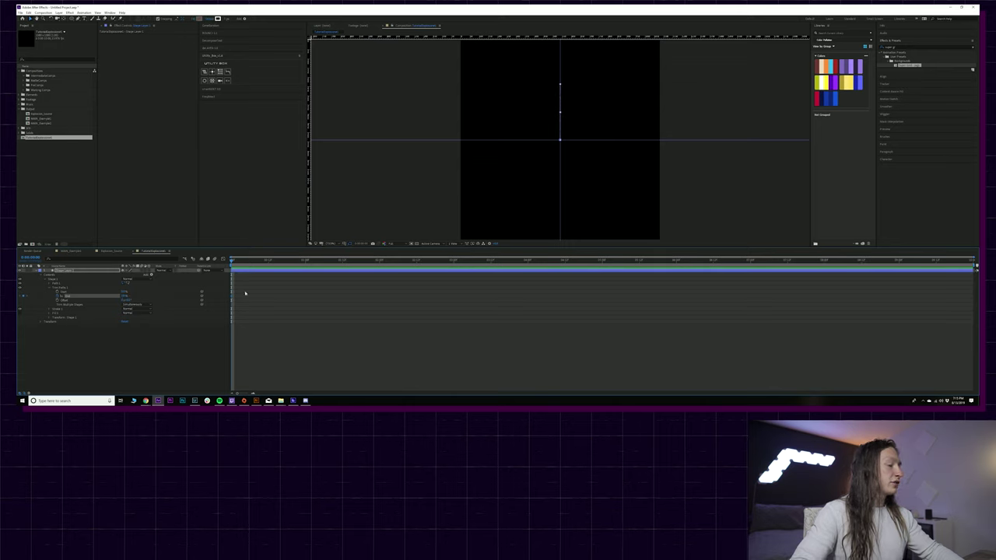
# Keyframe the Trim Paths End at 100% about half a second into the timeline.
pyautogui.click(269, 261)
pyautogui.press('pagedown')
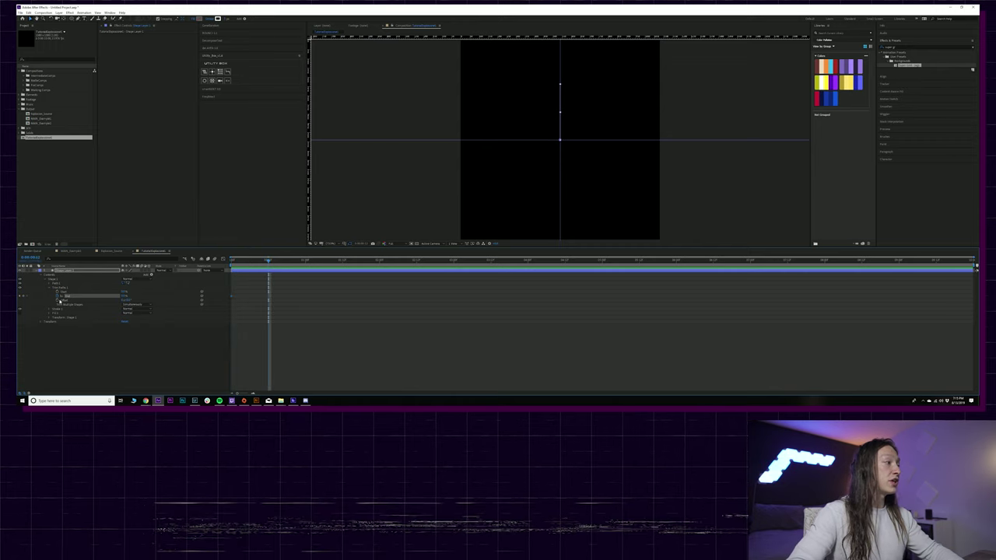
pyautogui.click(124, 297)
pyautogui.write('100')
pyautogui.press('Return')
# Ease both End keyframes in the graph editor, extending their handles to form a steep S-shaped curve.
pyautogui.moveTo(274, 291); pyautogui.dragTo(207, 303)
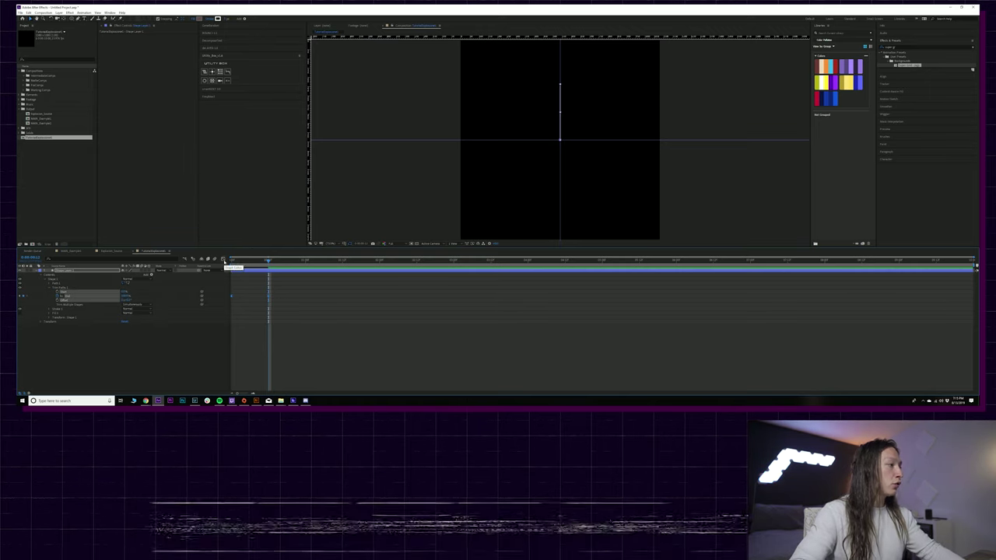
pyautogui.click(223, 260)
pyautogui.click(267, 278)
pyautogui.moveTo(257, 276); pyautogui.dragTo(245, 275)
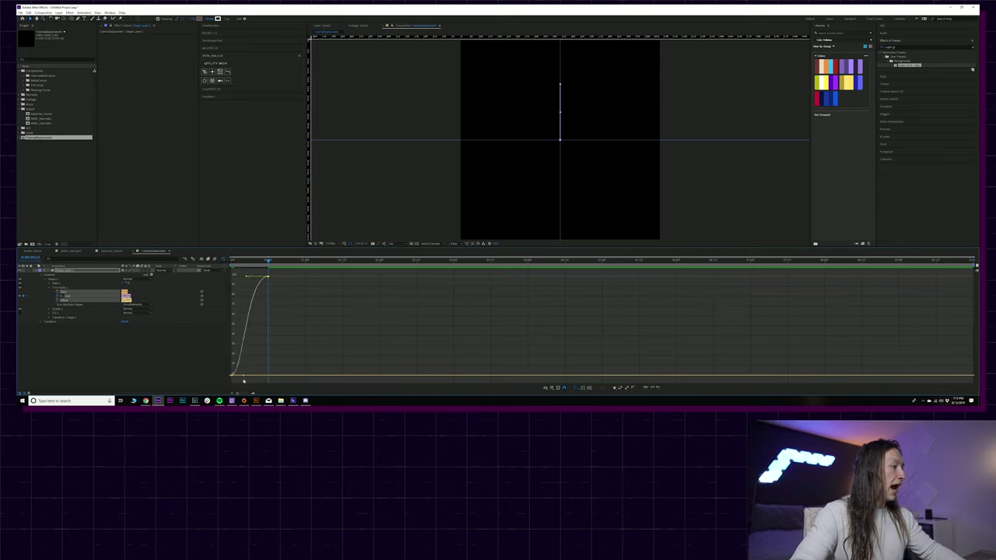
pyautogui.moveTo(243, 376); pyautogui.dragTo(261, 376)
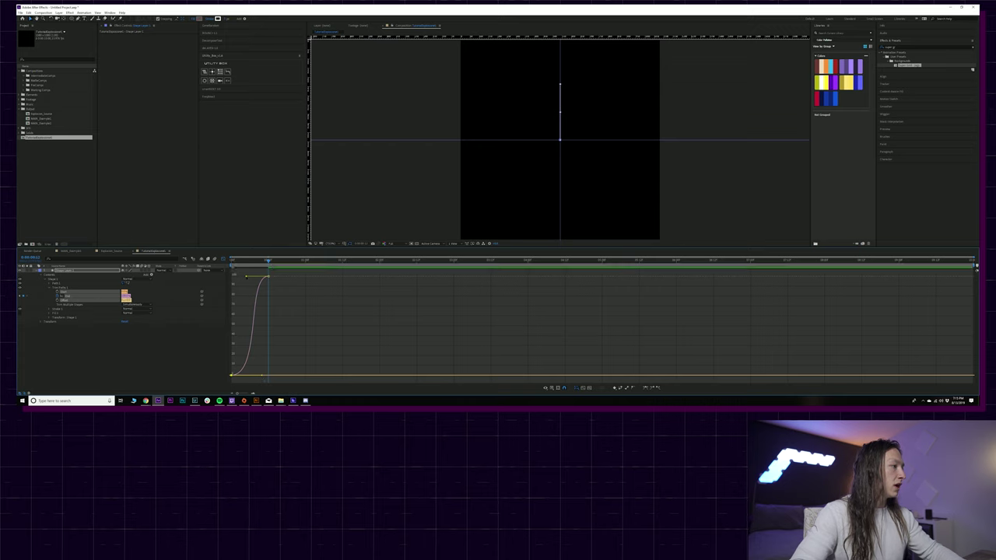
# Hide the guides and layer controls, leave the graph editor and preview the line's trim animation.
pyautogui.click(331, 244)
pyautogui.click(335, 248)
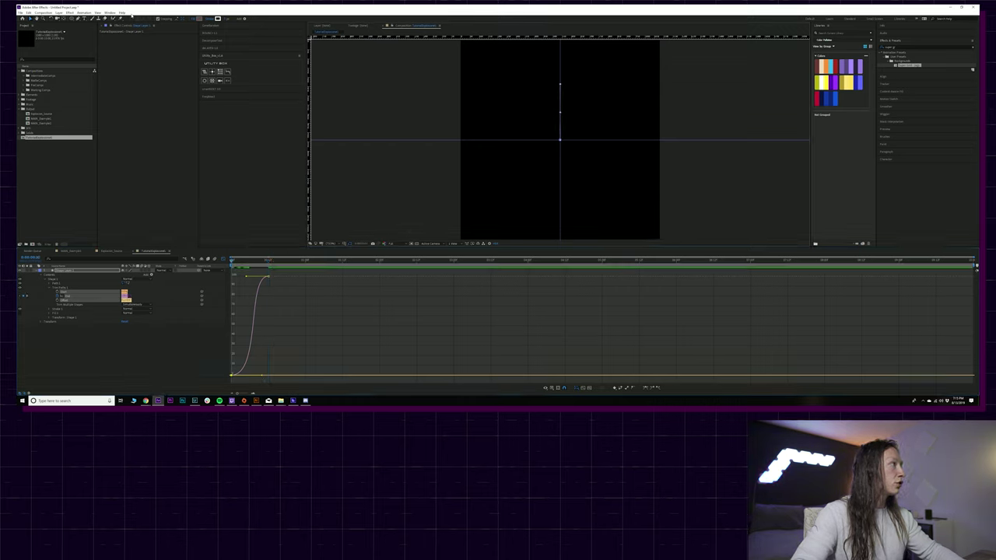
pyautogui.click(98, 12)
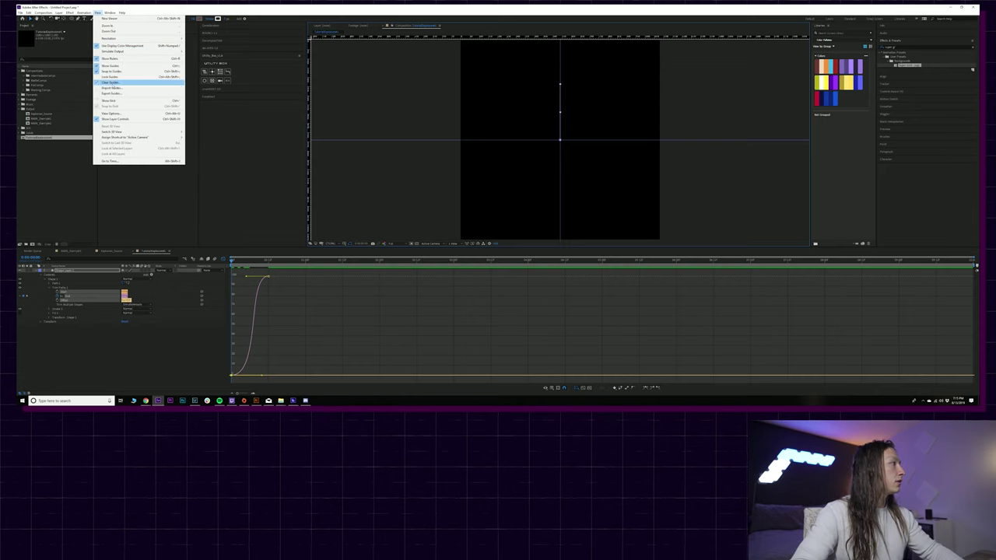
pyautogui.click(112, 66)
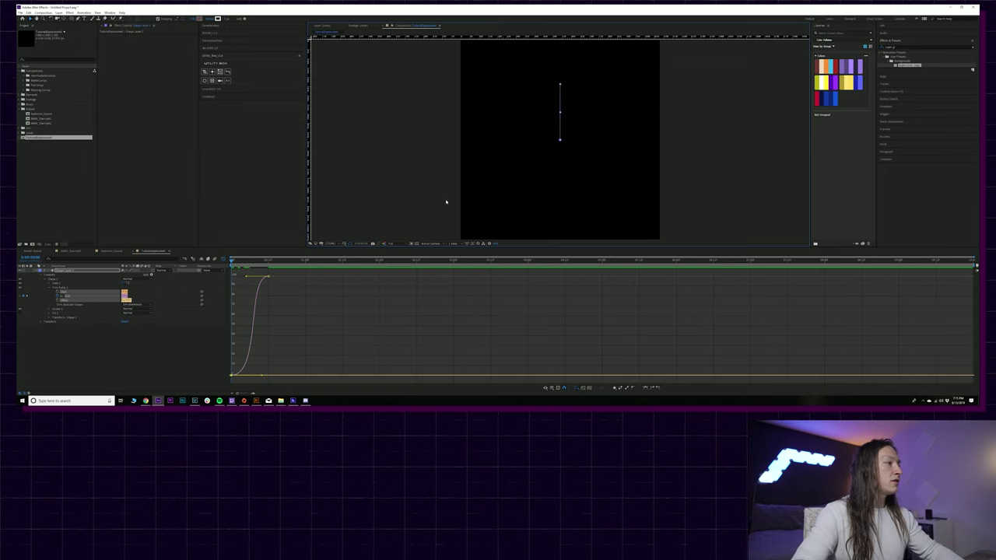
pyautogui.hotkey('ctrl', 'shift', 'h')
pyautogui.hotkey('shift', 'F3')
pyautogui.press('space')
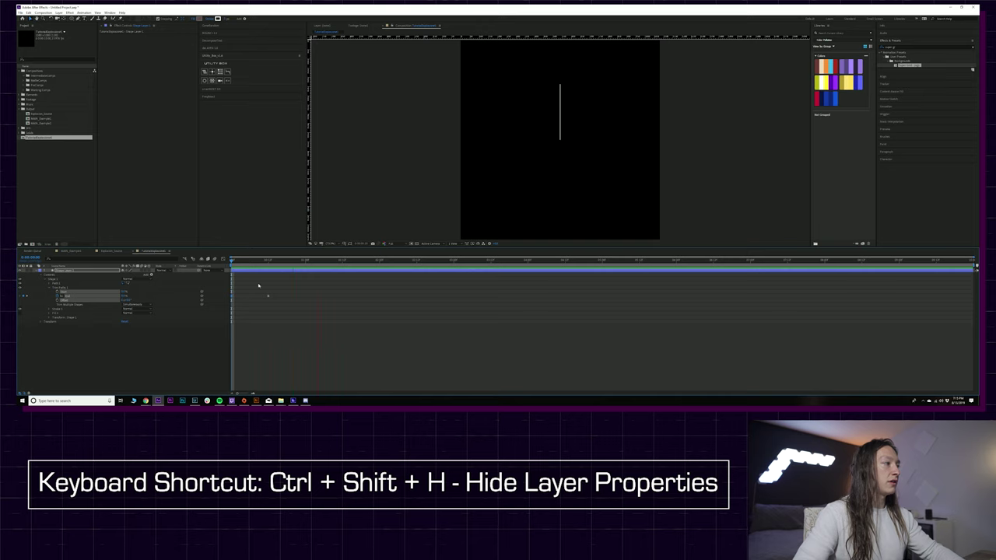
pyautogui.press('space')
# Copy the Trim Paths End keyframes onto Start and offset them a few frames after the End keyframes.
pyautogui.click(70, 306)
pyautogui.click(69, 297)
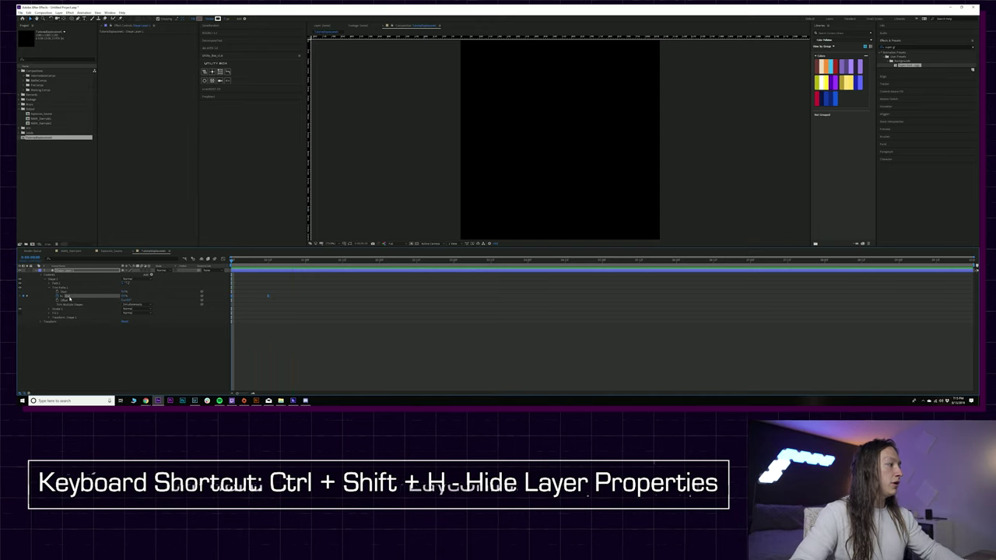
pyautogui.click(66, 292)
pyautogui.hotkey('ctrl', 'c')
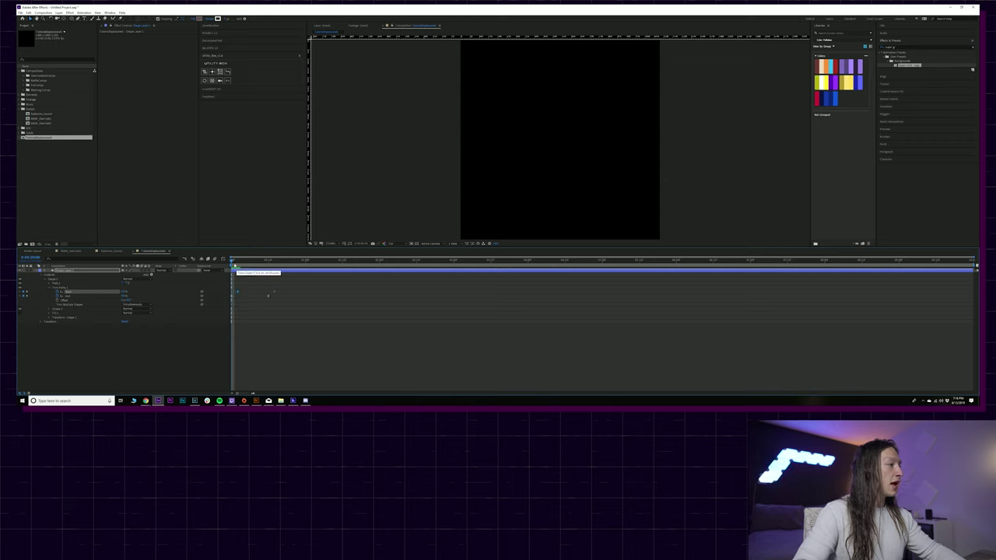
pyautogui.moveTo(234, 263); pyautogui.dragTo(238, 290)
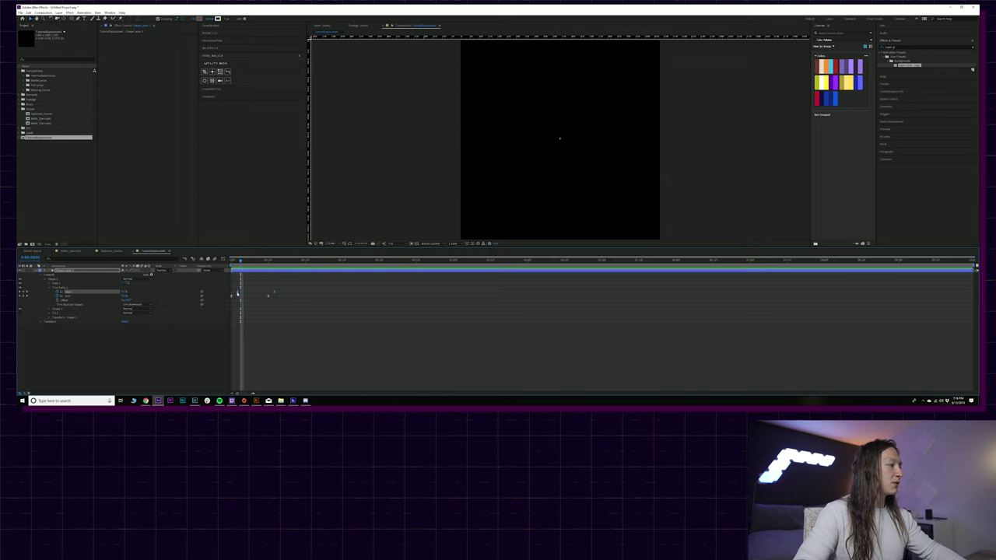
pyautogui.moveTo(240, 262); pyautogui.dragTo(197, 316)
pyautogui.press('space')
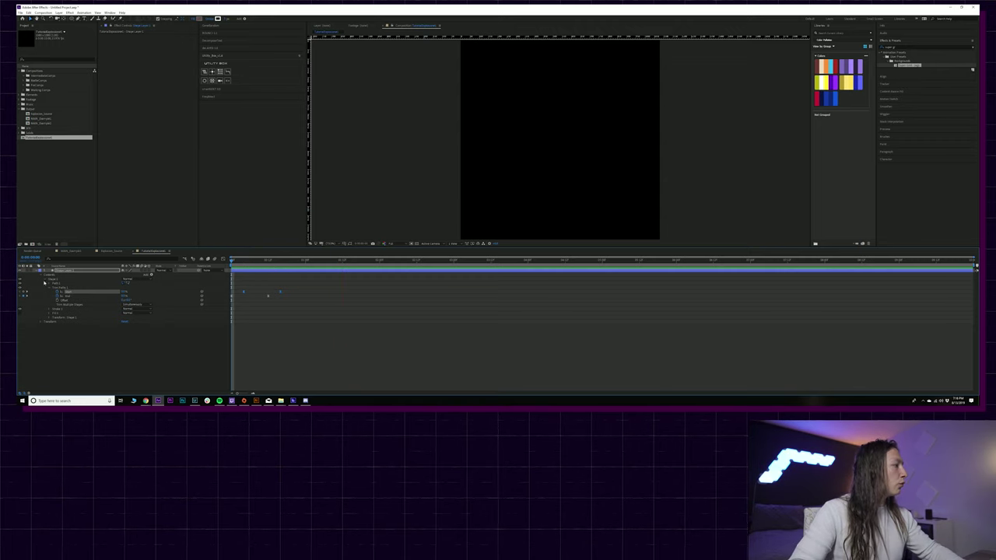
# Add a Repeater to the shape layer's Contents, outside the shape group, and expand its transform settings.
pyautogui.click(44, 282)
pyautogui.click(54, 280)
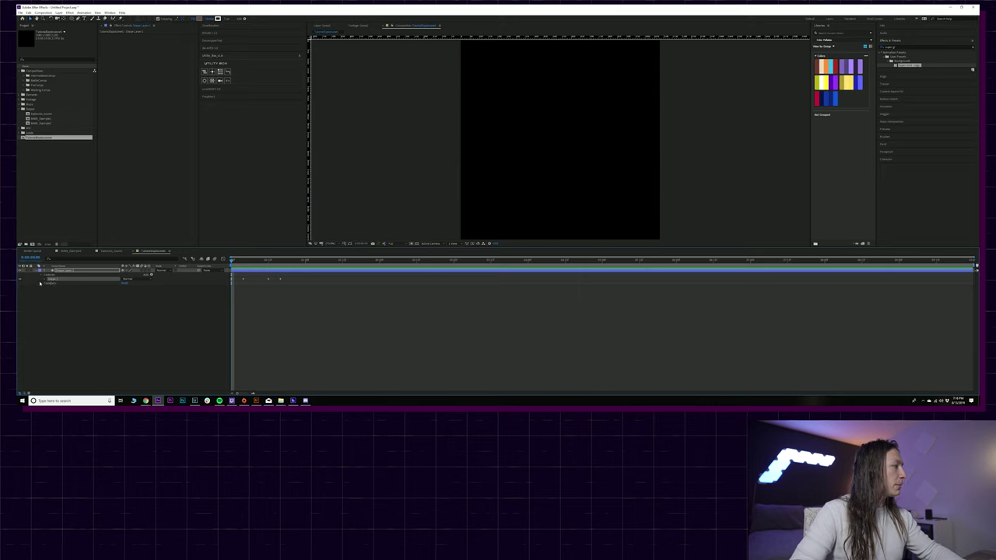
pyautogui.click(49, 275)
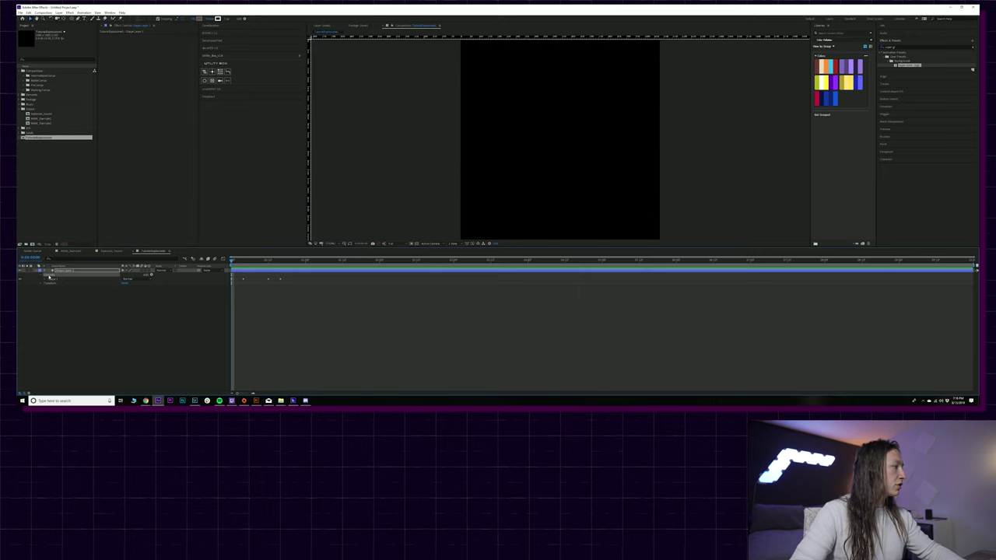
pyautogui.click(152, 276)
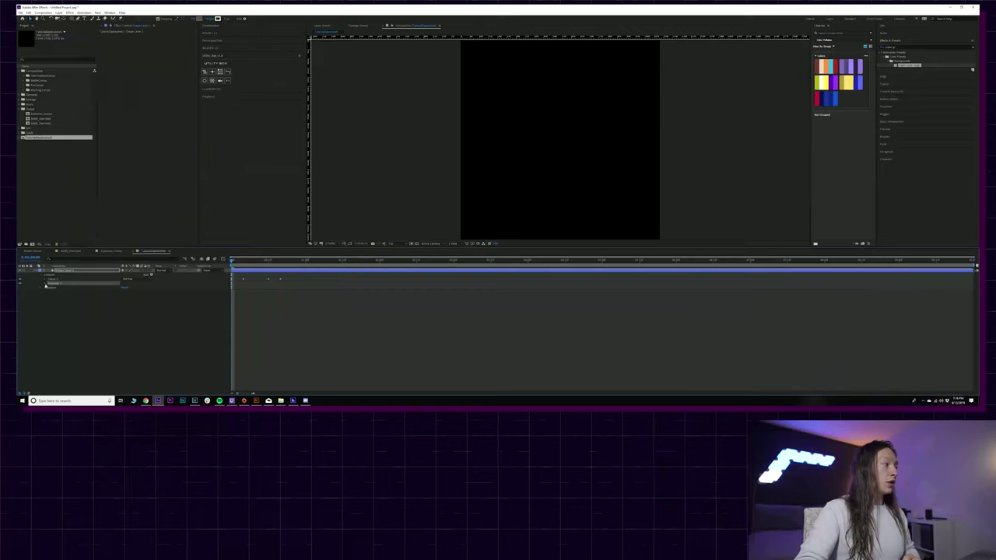
pyautogui.click(45, 286)
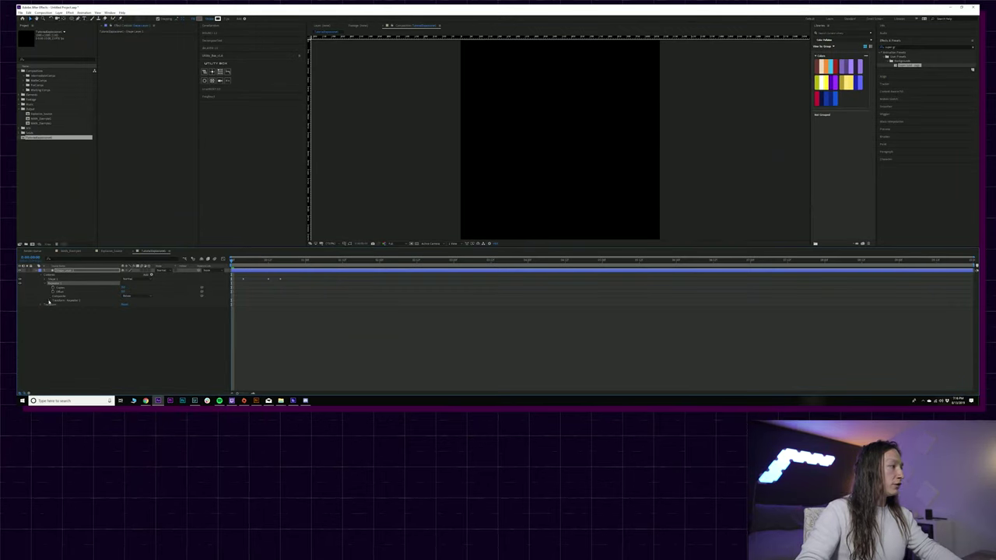
pyautogui.click(49, 301)
pyautogui.press('space')
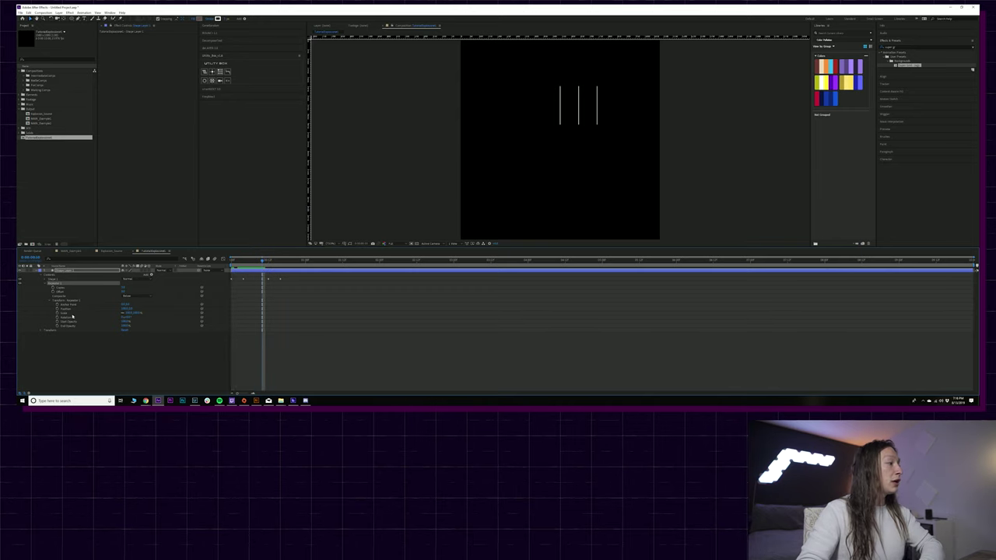
# Set the Repeater's horizontal transform Position to 0 so the copies share one origin.
pyautogui.click(124, 309)
pyautogui.write('0')
pyautogui.press('Return')
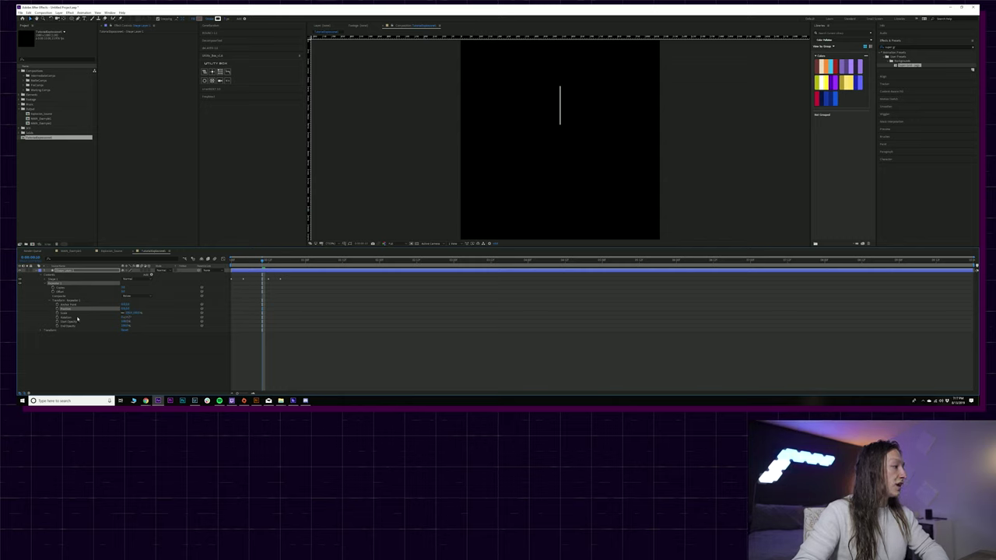
# Set the Repeater's transform Rotation to spread the three copies evenly around the full circle.
pyautogui.moveTo(128, 317); pyautogui.dragTo(130, 318)
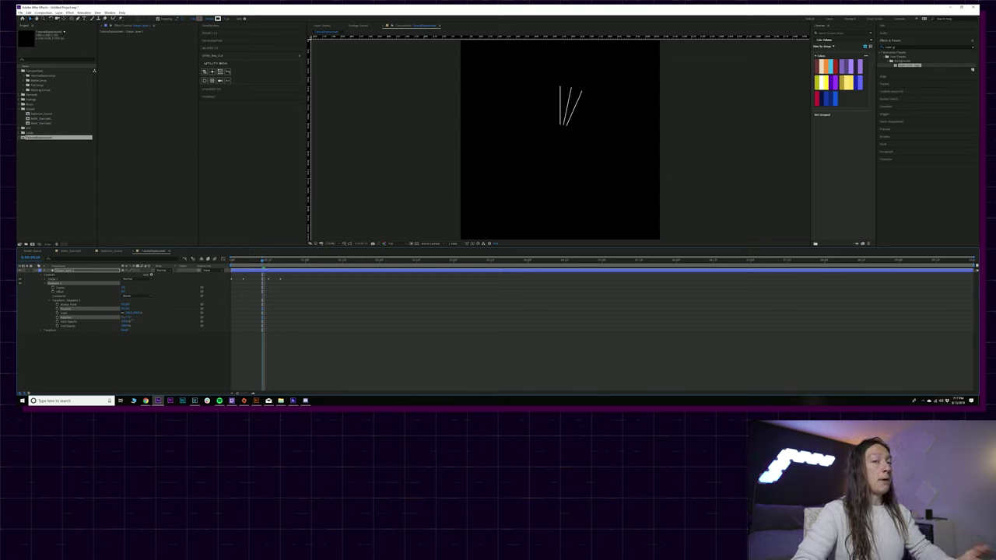
pyautogui.moveTo(129, 319); pyautogui.dragTo(140, 319)
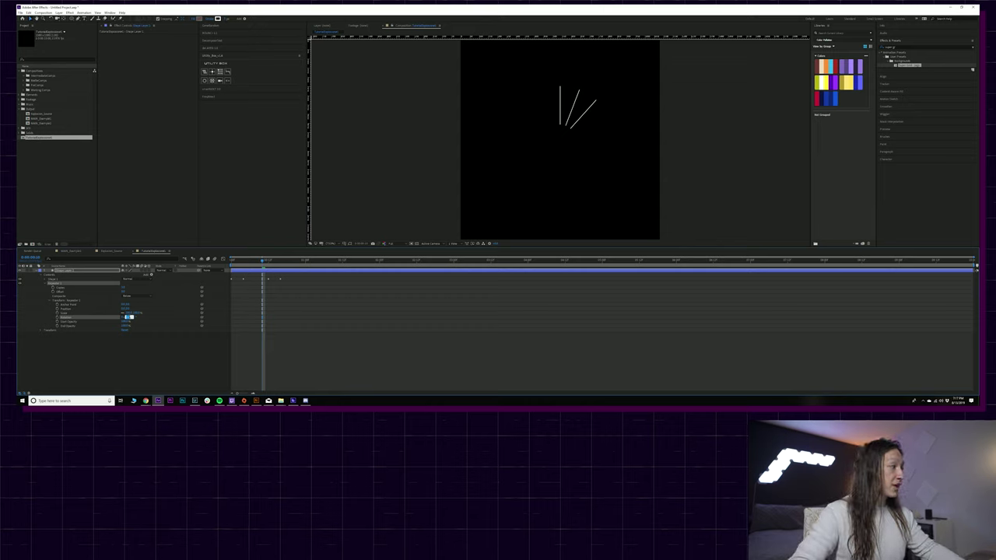
pyautogui.click(107, 352)
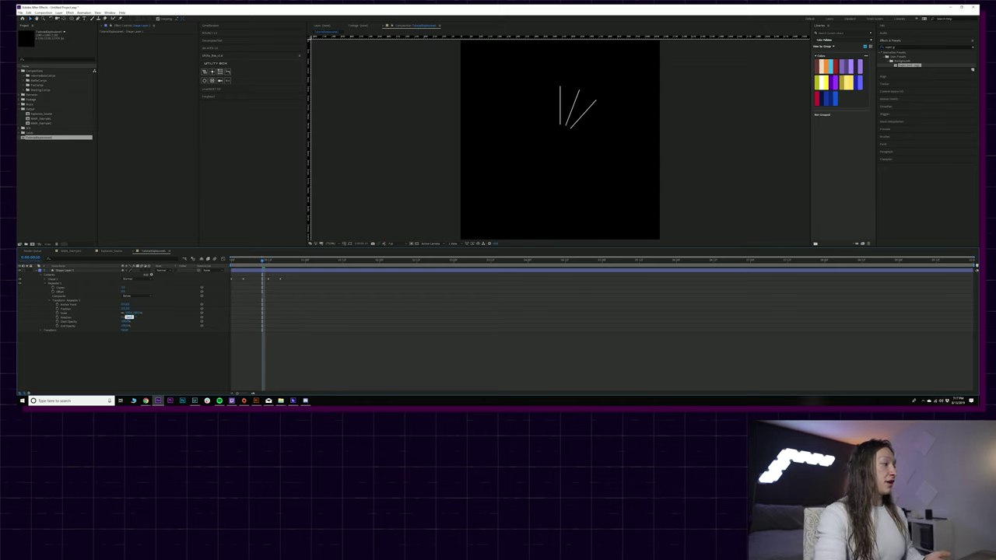
pyautogui.press('Return')
pyautogui.press('space')
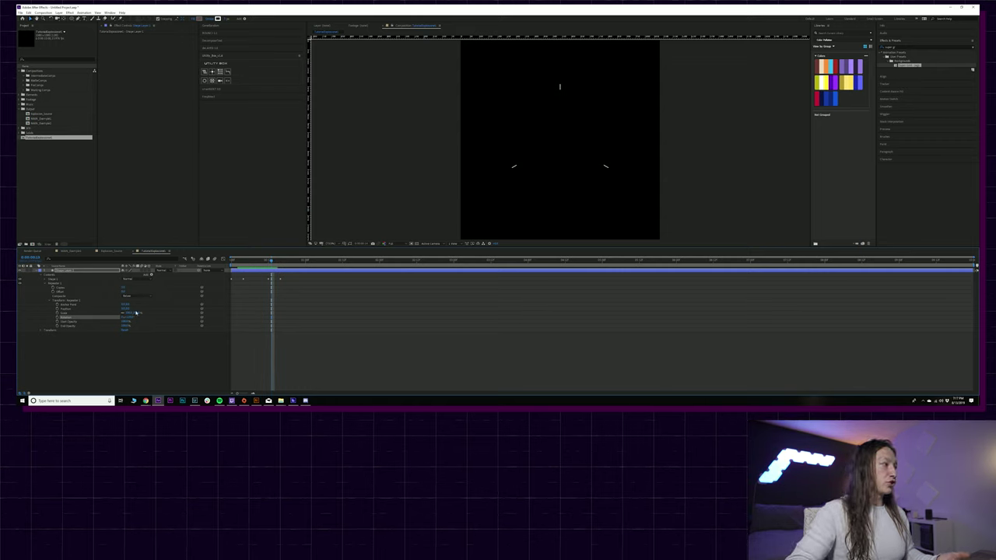
# Set the Repeater's Copies to 12 and adjust its Rotation to space them evenly around the circle.
pyautogui.write('12')
pyautogui.press('Return')
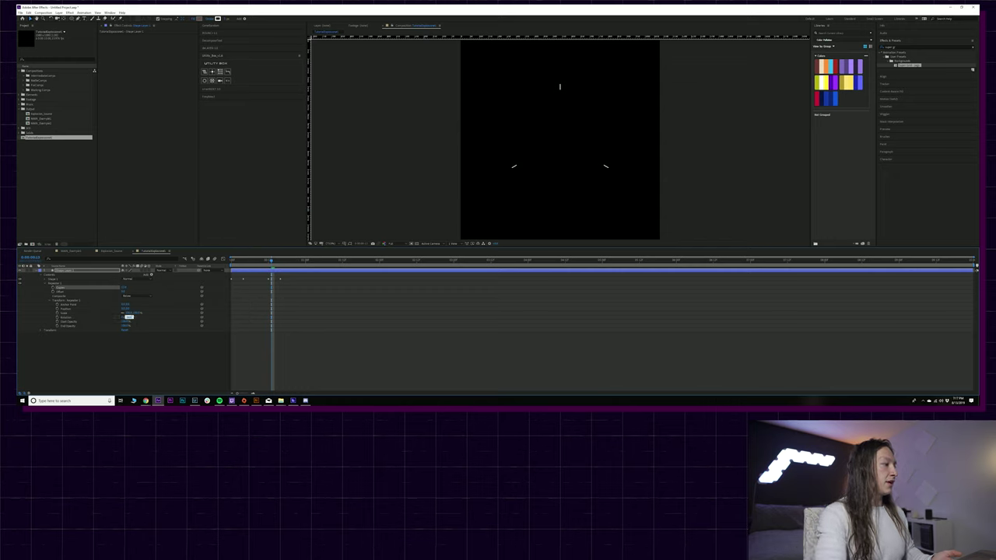
pyautogui.press('Return')
pyautogui.press('space')
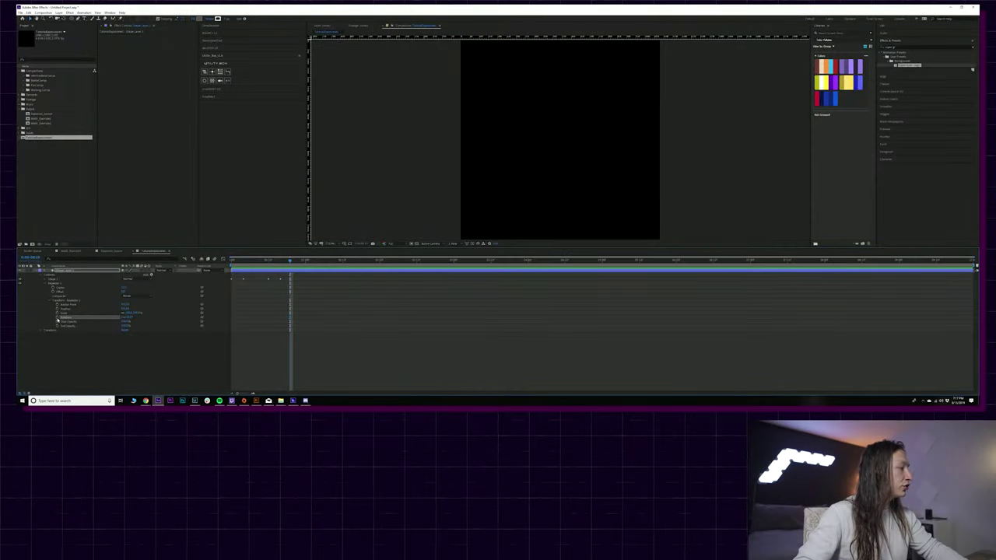
# Give the Repeater's Rotation the expression 360/content("Repeater 1").copies, linking it to the Copies value.
pyautogui.keyDown('alt'); pyautogui.click(57, 318); pyautogui.keyUp('alt')
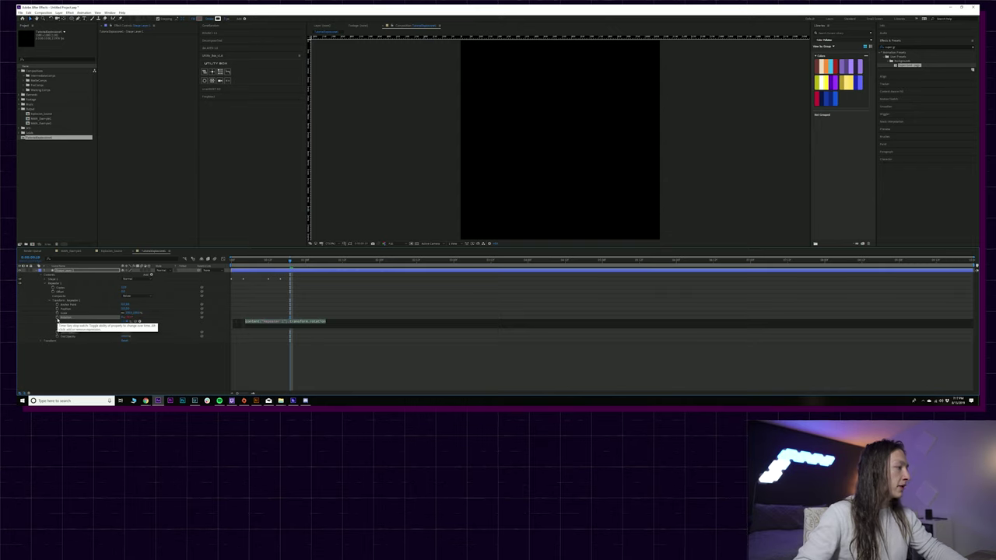
pyautogui.press('BackSpace')
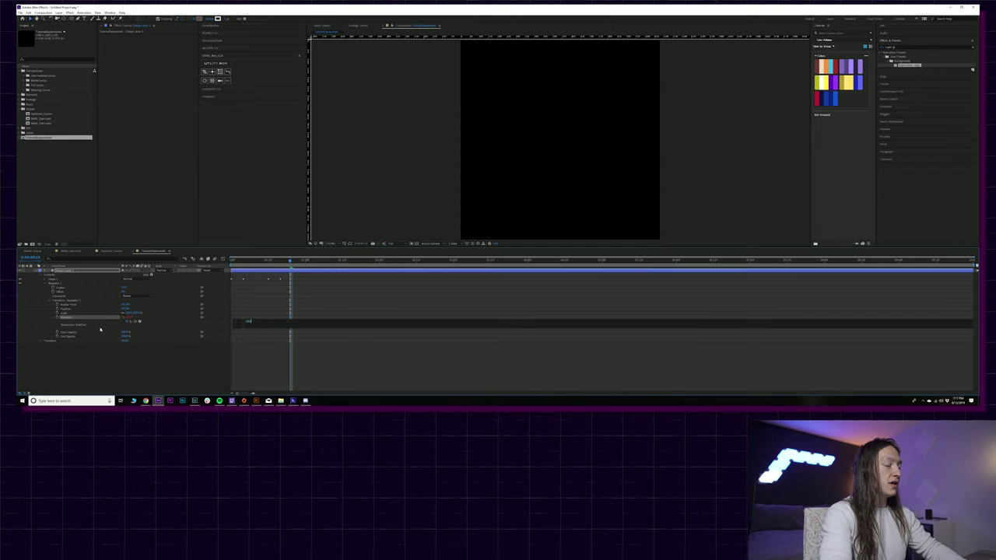
pyautogui.moveTo(137, 321); pyautogui.dragTo(64, 289)
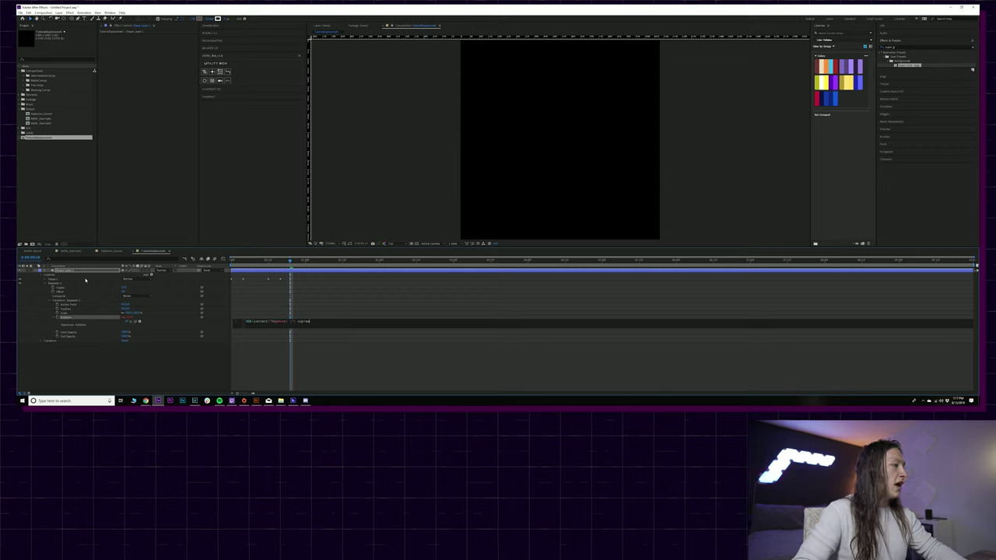
pyautogui.click(203, 285)
# Increase the Repeater's Copies to make a denser burst and preview the animation.
pyautogui.moveTo(289, 261); pyautogui.dragTo(251, 266)
pyautogui.press('space')
pyautogui.moveTo(124, 288); pyautogui.dragTo(127, 288)
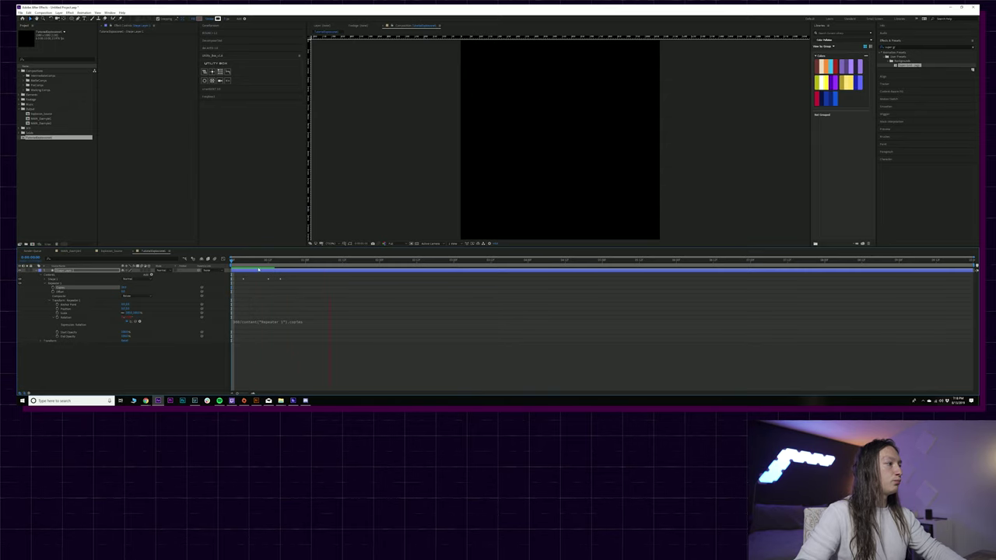
pyautogui.click(265, 262)
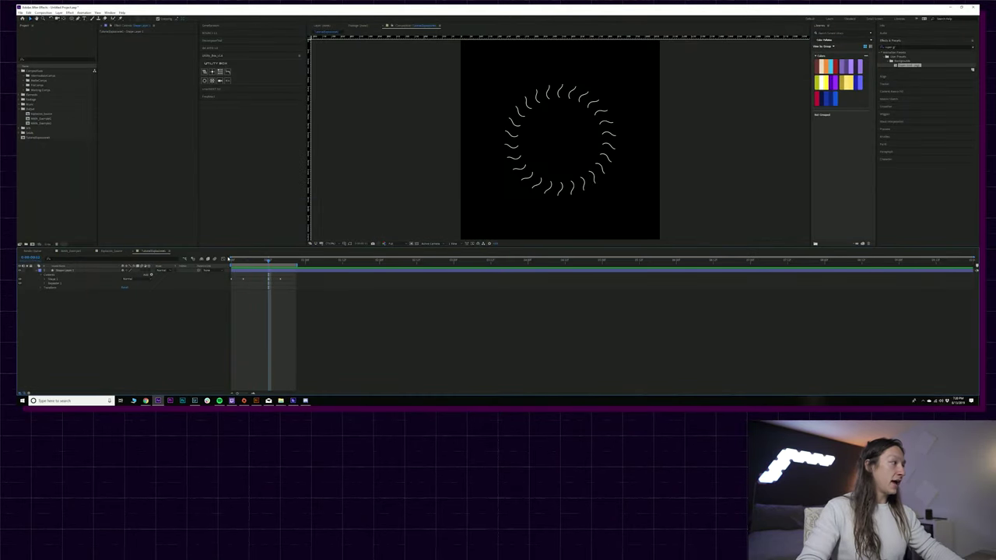
# Shift both Trim Paths Start keyframes slightly later in the timeline.
pyautogui.click(45, 279)
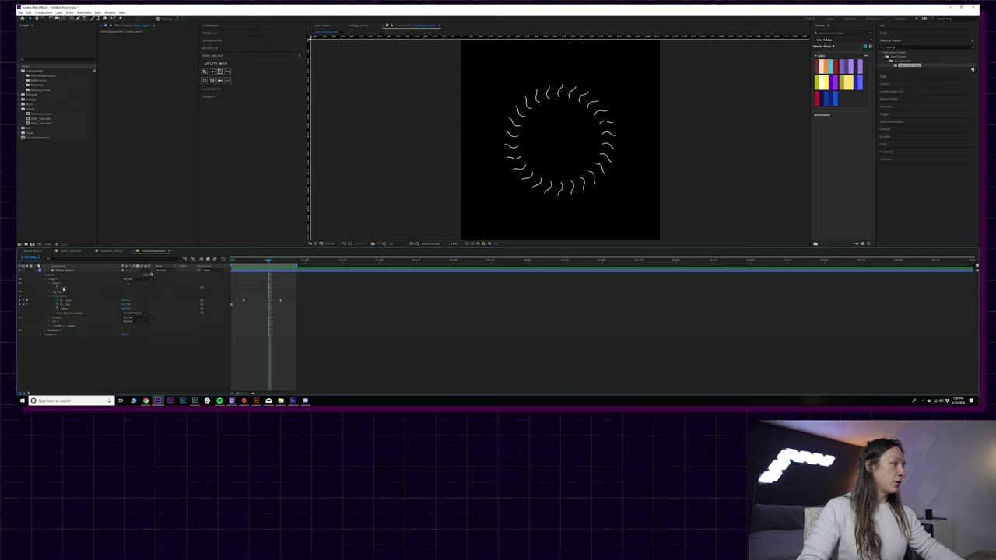
pyautogui.moveTo(236, 295); pyautogui.dragTo(285, 301)
pyautogui.moveTo(246, 263); pyautogui.dragTo(271, 261)
# Hide the Zig Zag effect, move the line path's outer point upward to enlarge the burst, and preview it.
pyautogui.click(67, 287)
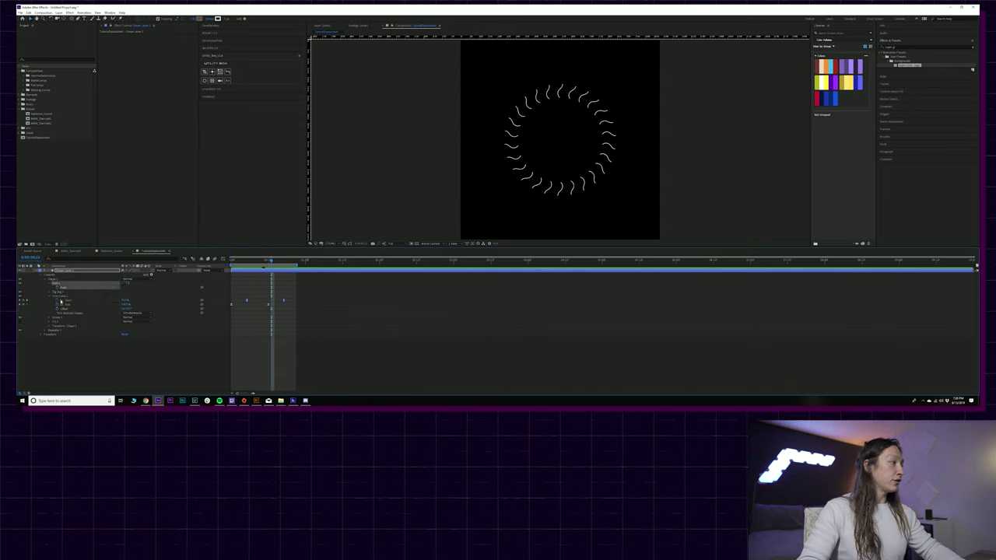
pyautogui.click(21, 294)
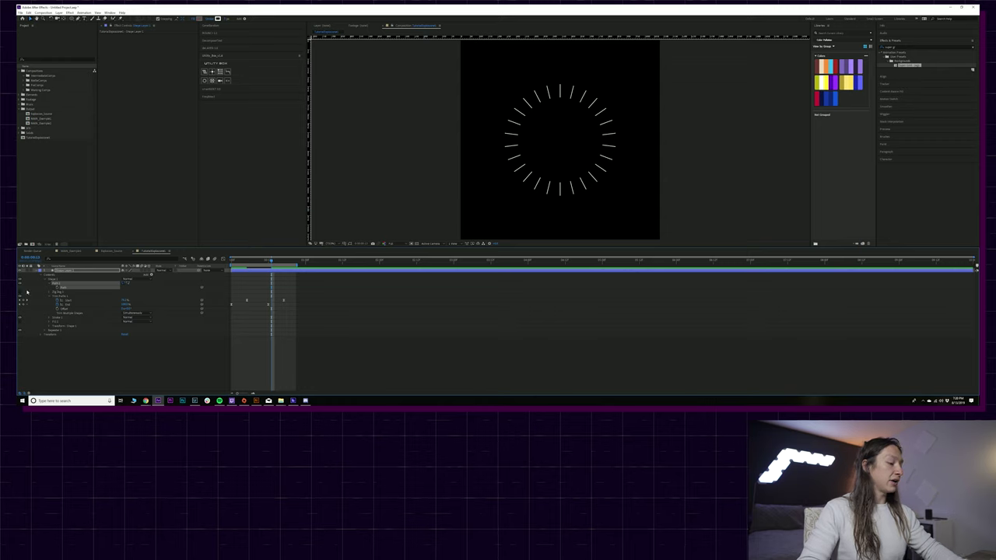
pyautogui.click(23, 300)
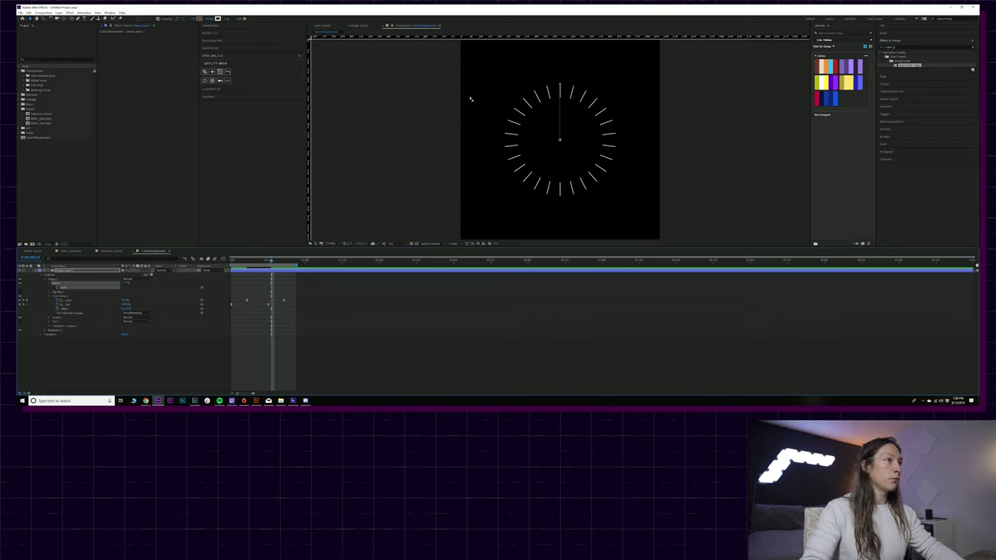
pyautogui.scroll(3, 564, 84)
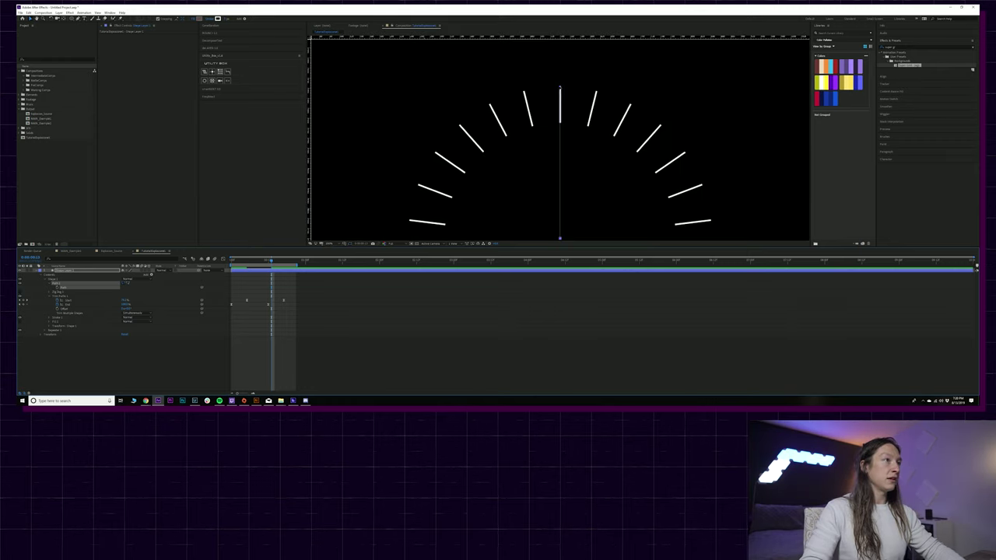
pyautogui.moveTo(559, 88)
pyautogui.mouseDown()
pyautogui.moveTo(565, 46)
pyautogui.moveTo(558, 111)
pyautogui.moveTo(555, 78)
pyautogui.mouseUp()
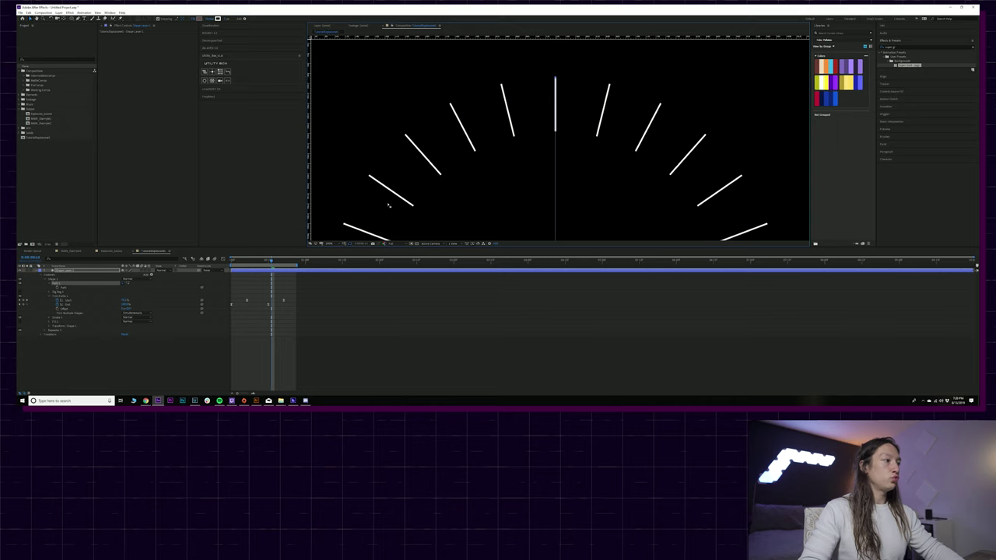
pyautogui.click(330, 244)
pyautogui.click(323, 257)
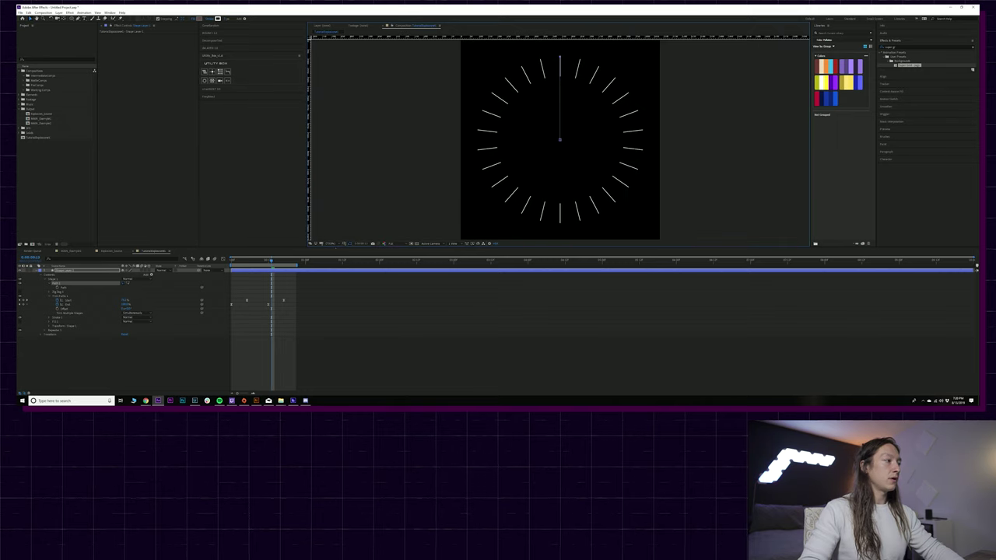
pyautogui.press('space')
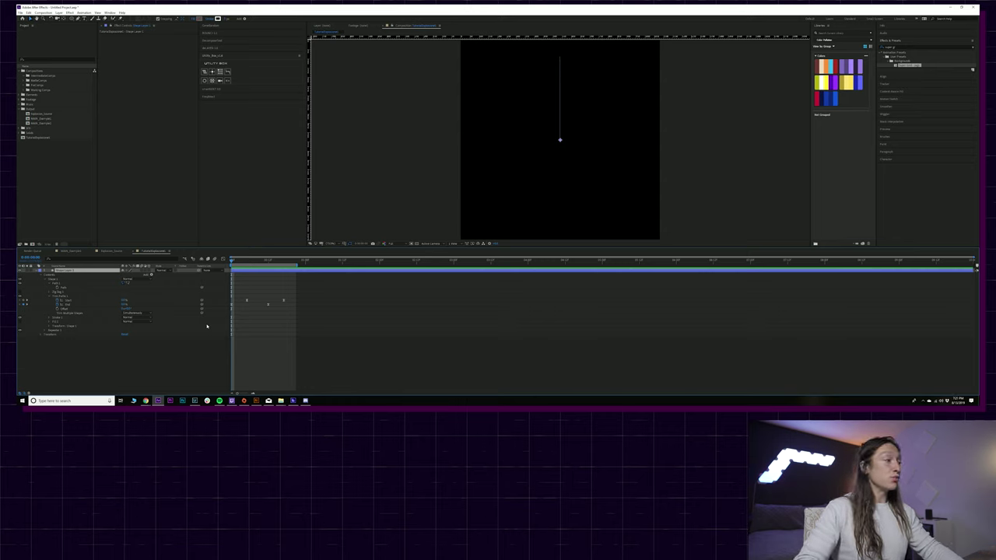
# Trim the shape layer's end to just after the burst animation finishes and pre-compose it as an explosion composition.
pyautogui.click(292, 262)
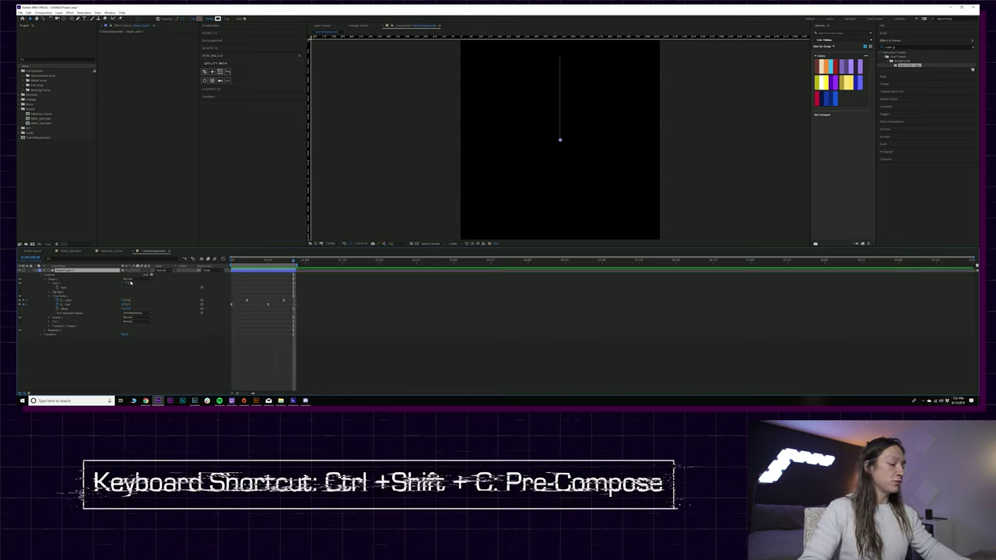
pyautogui.hotkey('ctrl', 'shift', 'c')
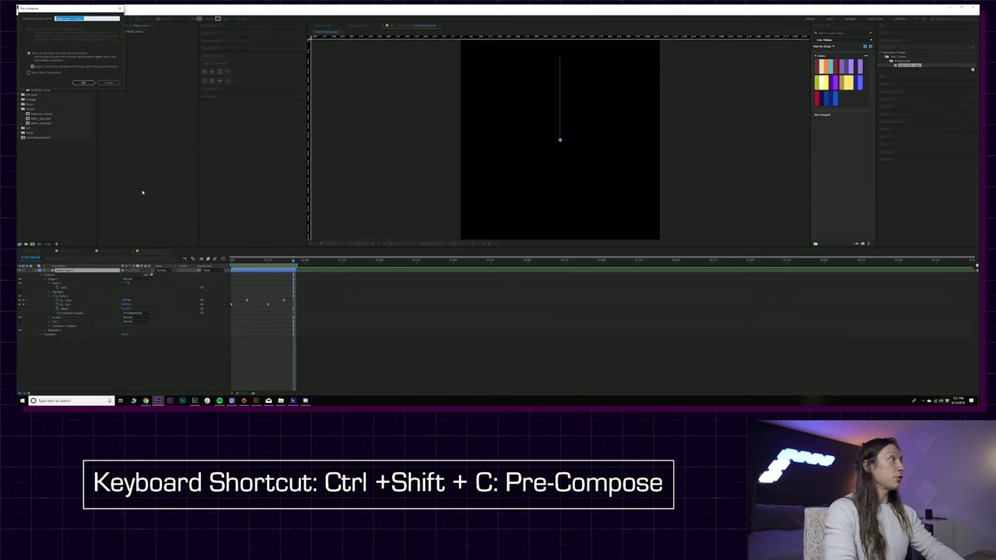
pyautogui.write('Test')
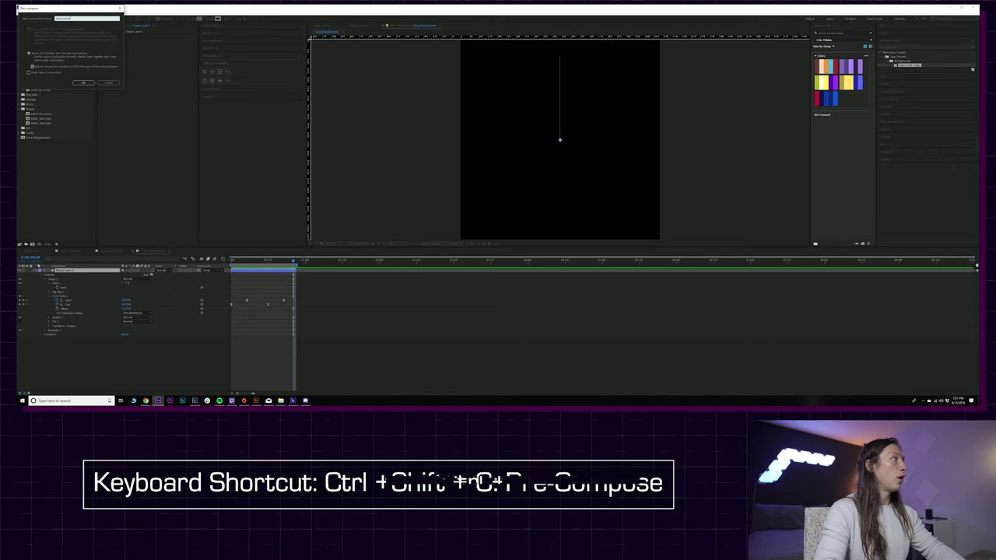
pyautogui.press('Return')
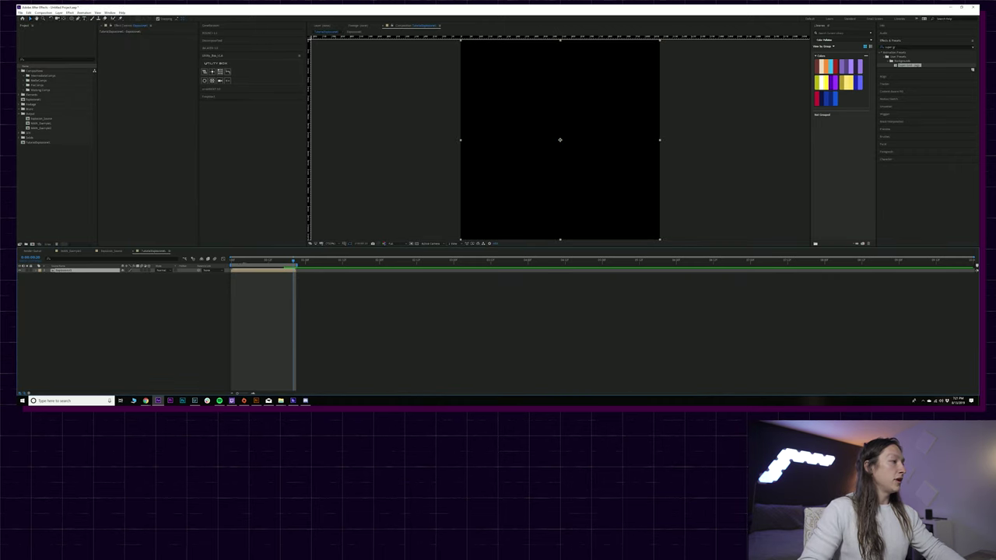
# Duplicate the pre-composed burst layer and set the upper copy's Scale to 75%.
pyautogui.press('space')
pyautogui.click(78, 275)
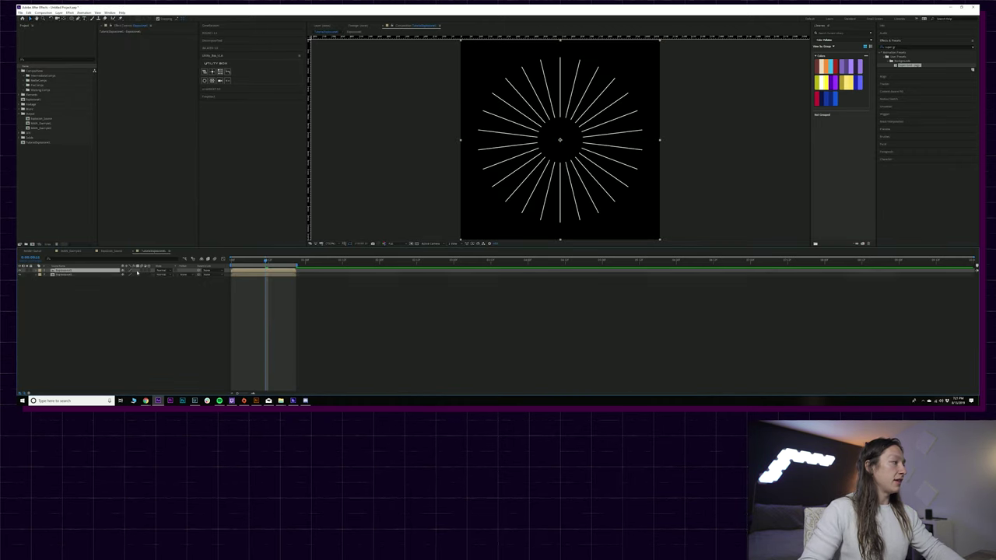
pyautogui.press('s')
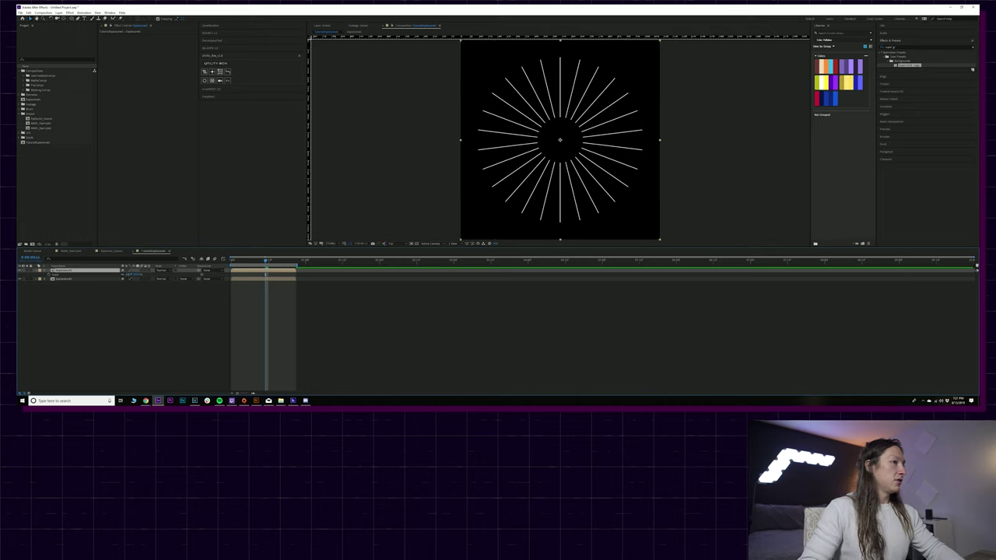
pyautogui.moveTo(131, 274); pyautogui.dragTo(129, 274)
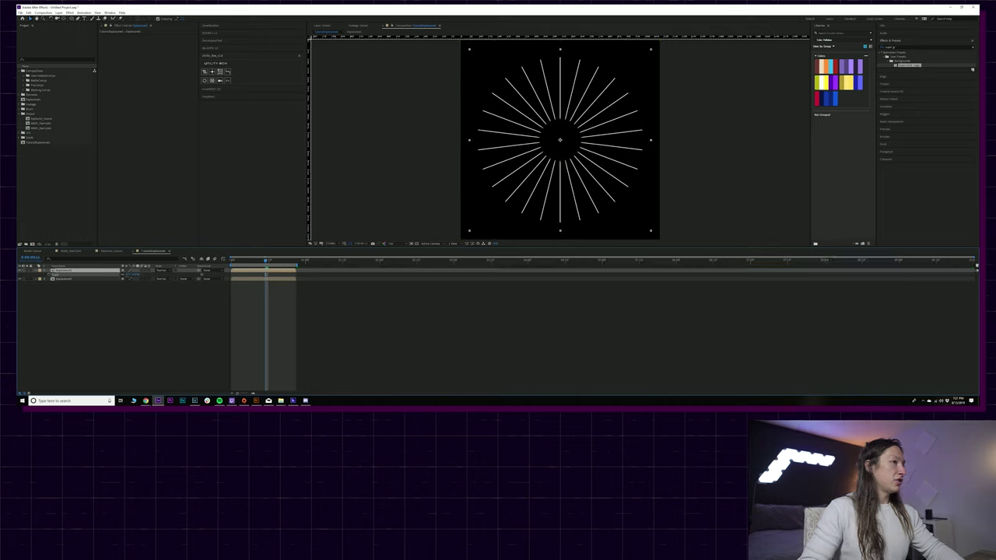
pyautogui.click(129, 274)
pyautogui.write('75')
pyautogui.press('Return')
# Rotate the smaller burst copy by about 20° so its lines fall between the original burst's lines.
pyautogui.press('r')
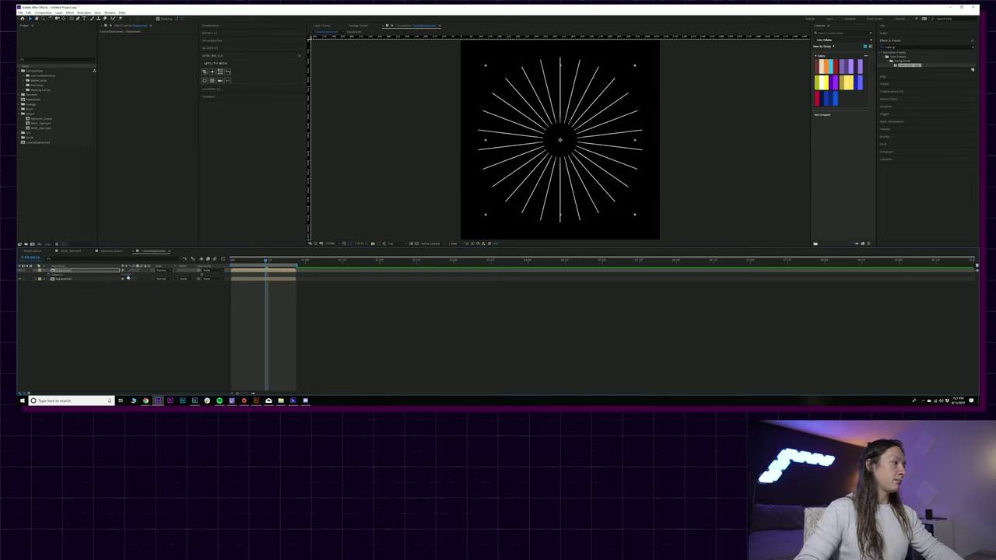
pyautogui.click(129, 275)
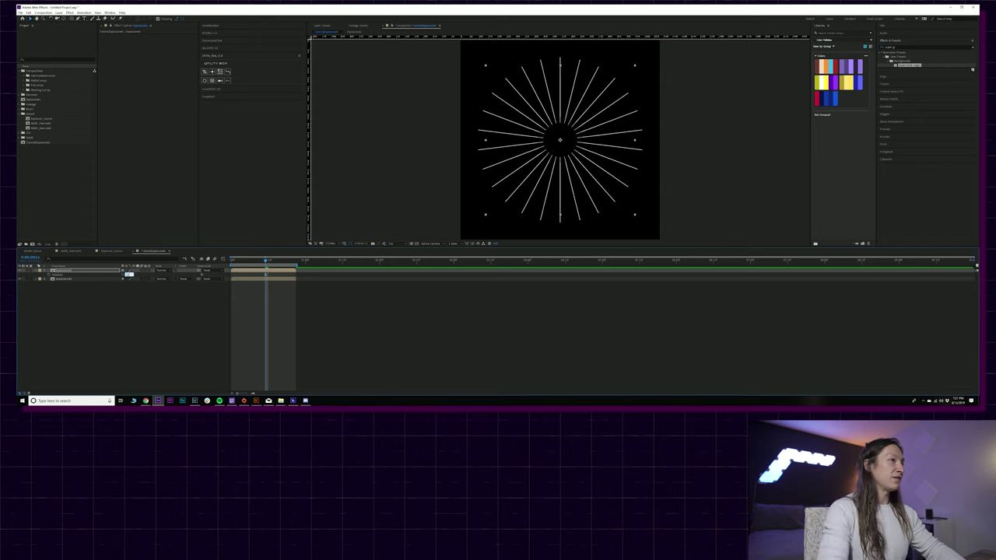
pyautogui.write('15')
pyautogui.press('Return')
pyautogui.moveTo(129, 275); pyautogui.dragTo(131, 275)
pyautogui.click(130, 275)
pyautogui.write('21')
pyautogui.press('Return')
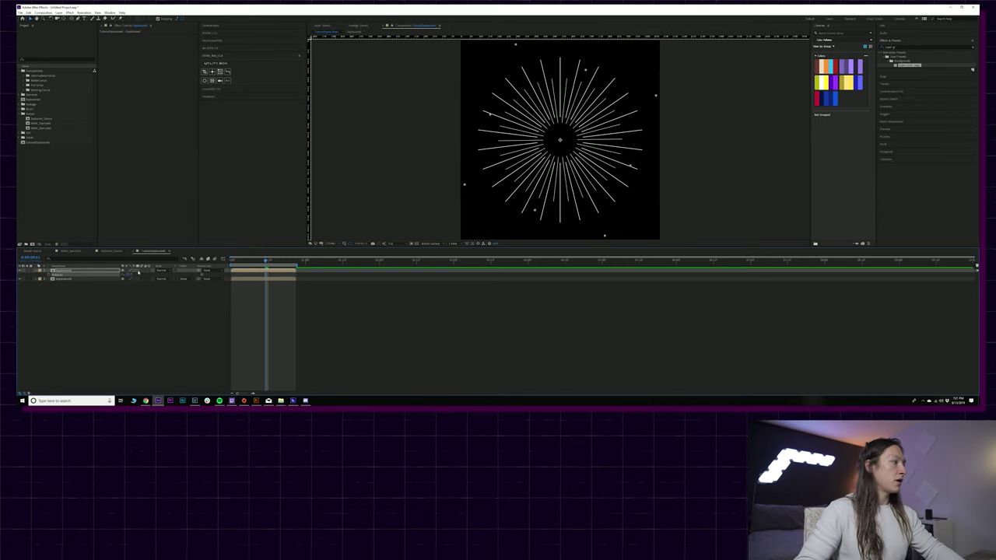
# Shift the smaller burst copy slightly later in time, extend the work area past both layers, and preview the animation.
pyautogui.moveTo(242, 271); pyautogui.dragTo(337, 266)
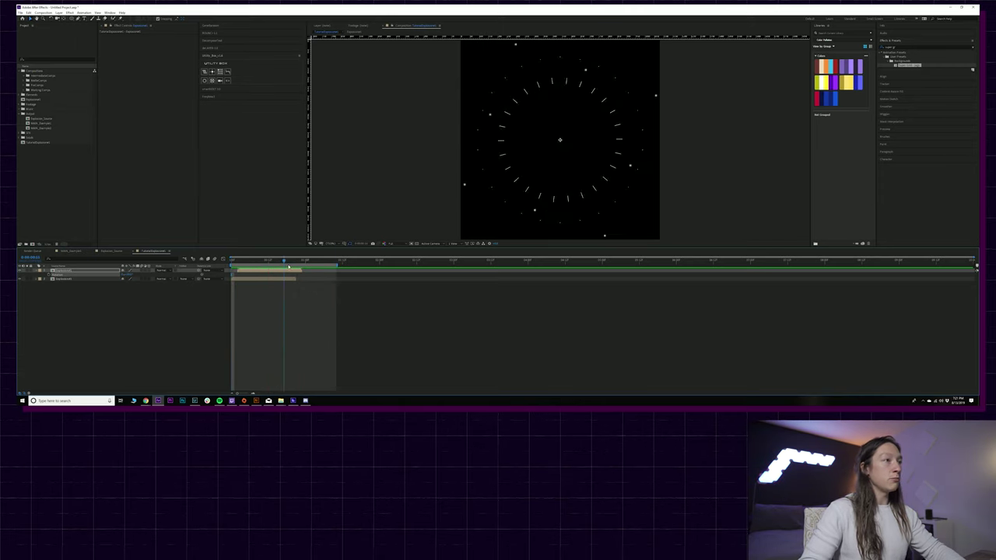
pyautogui.press('space')
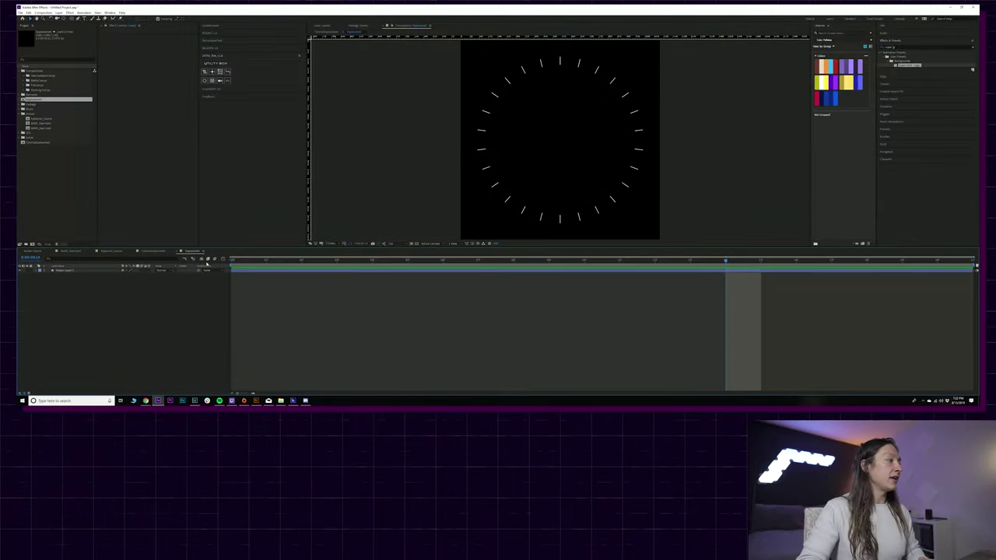
# Turn the Zig Zag effect back on inside the nested burst composition and check the result in the main composition.
pyautogui.press('u')
pyautogui.press('u')
pyautogui.press('u')
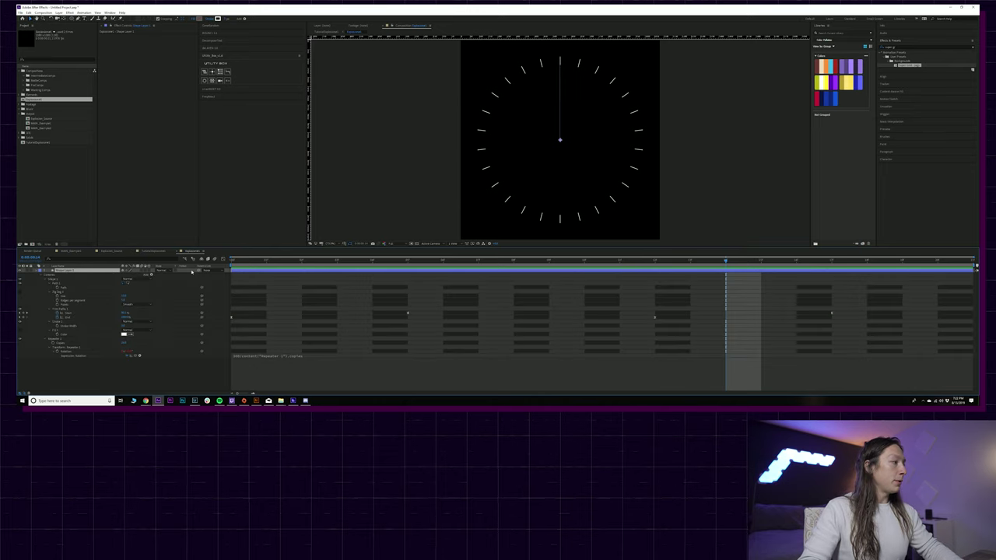
pyautogui.press('space')
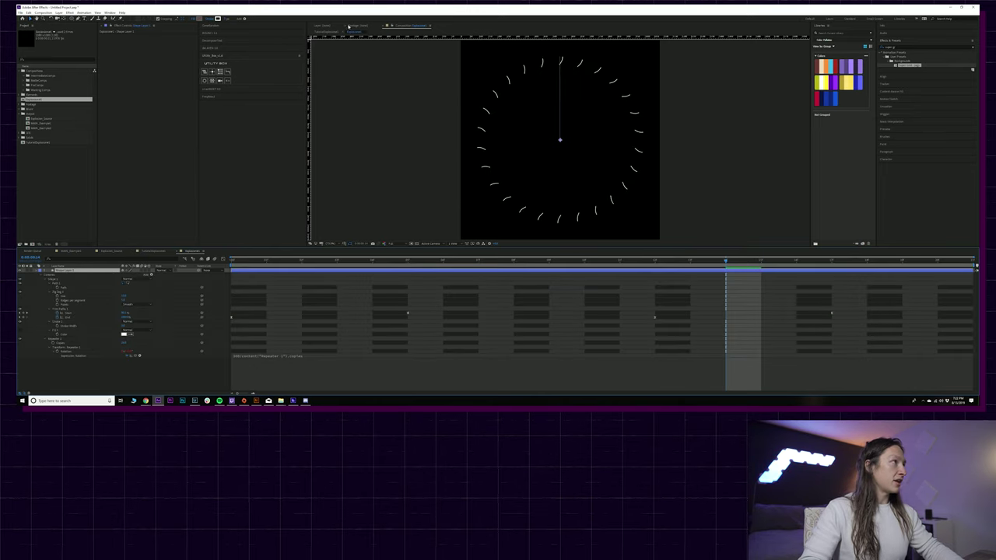
pyautogui.click(328, 32)
pyautogui.moveTo(247, 260); pyautogui.dragTo(284, 262)
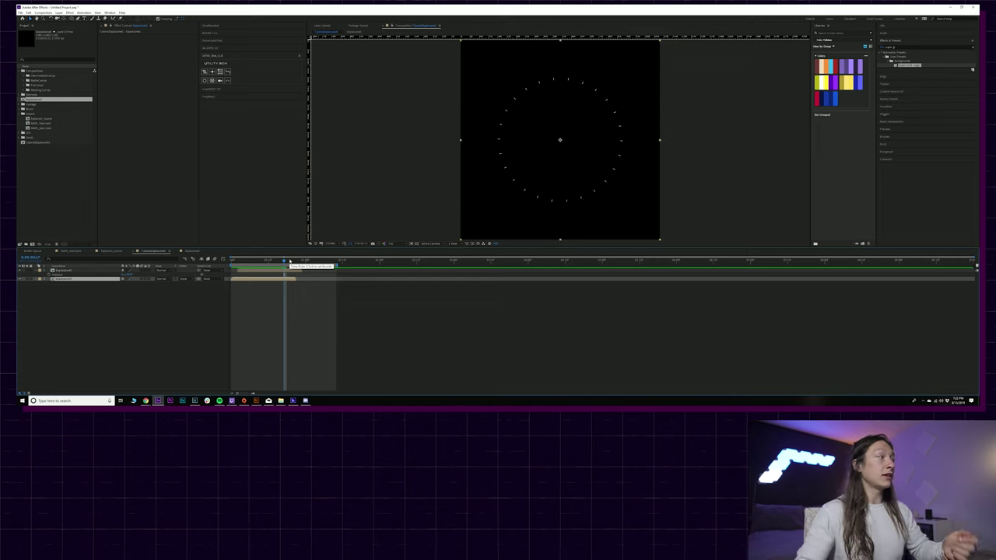
# Create a new square composition named Explosion #2.
pyautogui.click(29, 195)
pyautogui.click(31, 243)
pyautogui.write('Explosion2')
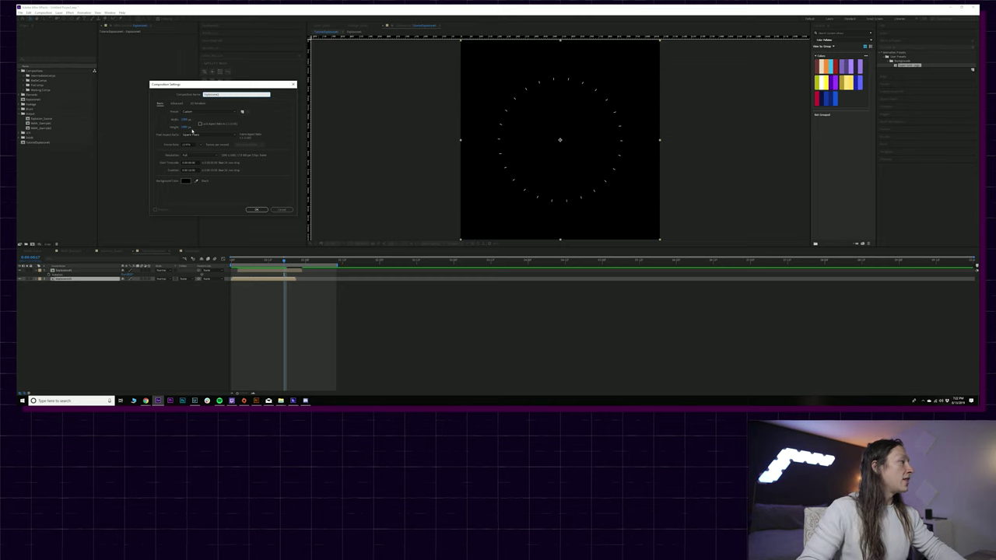
pyautogui.click(257, 210)
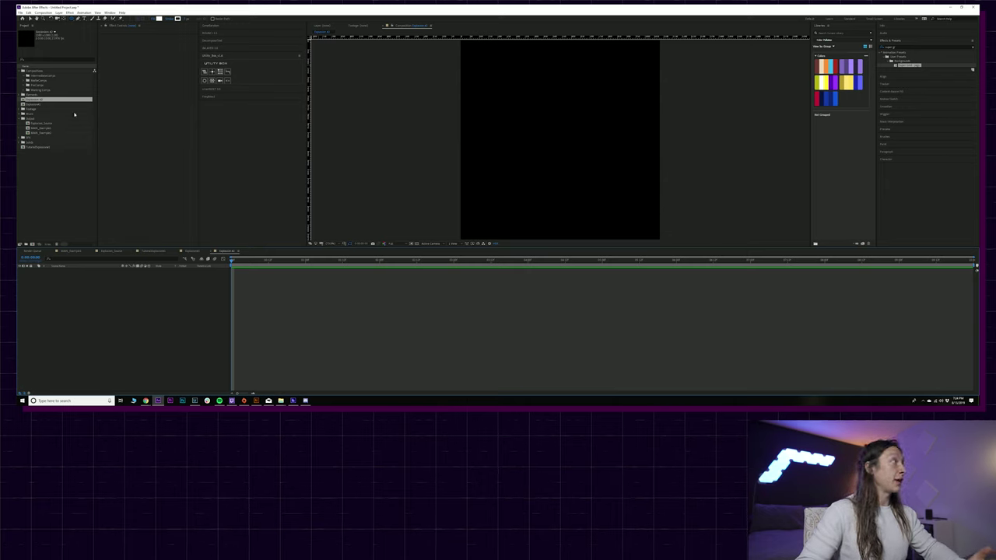
# Create an empty shape layer and add a rectangle path to it with Size 25.
pyautogui.click(59, 13)
pyautogui.moveTo(70, 18)
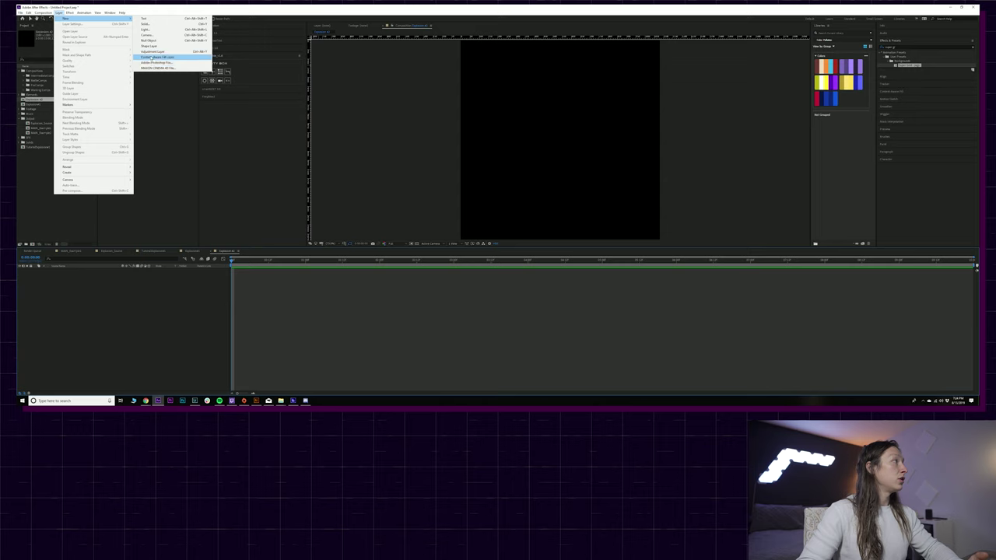
pyautogui.click(150, 46)
pyautogui.click(38, 270)
pyautogui.click(151, 276)
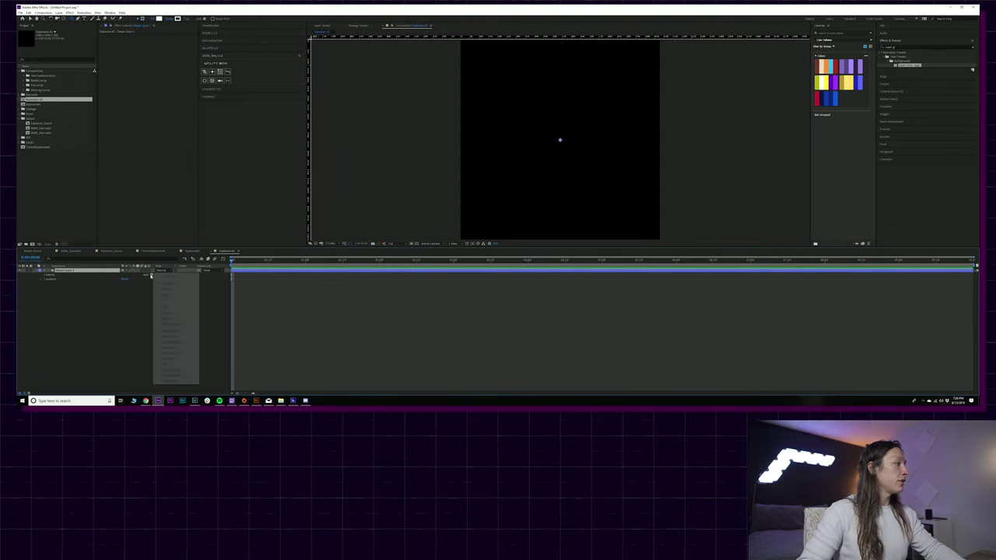
pyautogui.click(166, 283)
pyautogui.click(45, 280)
pyautogui.click(127, 283)
pyautogui.write('25')
pyautogui.press('Return')
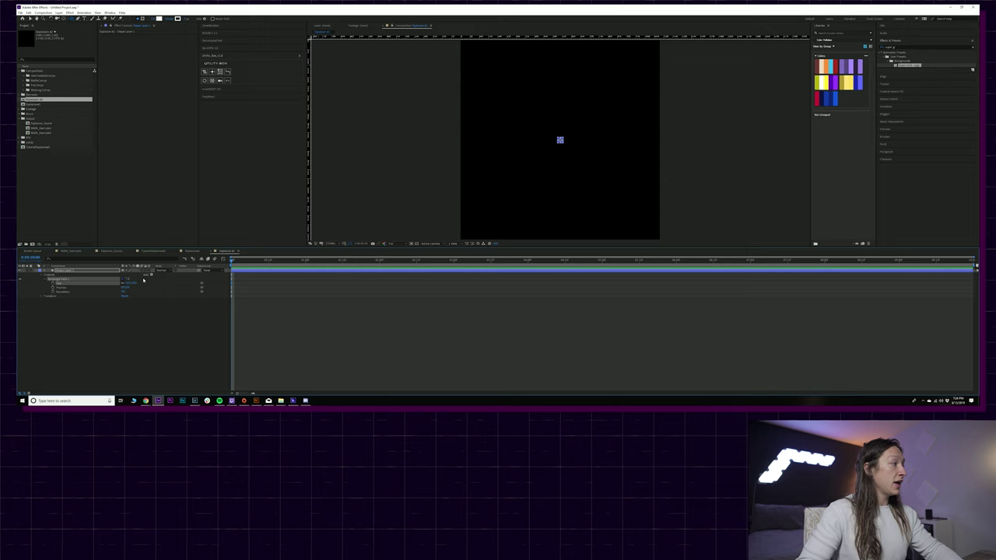
# Group the rectangle path, expand the group's transform properties, and rename the group Square.
pyautogui.click(58, 280)
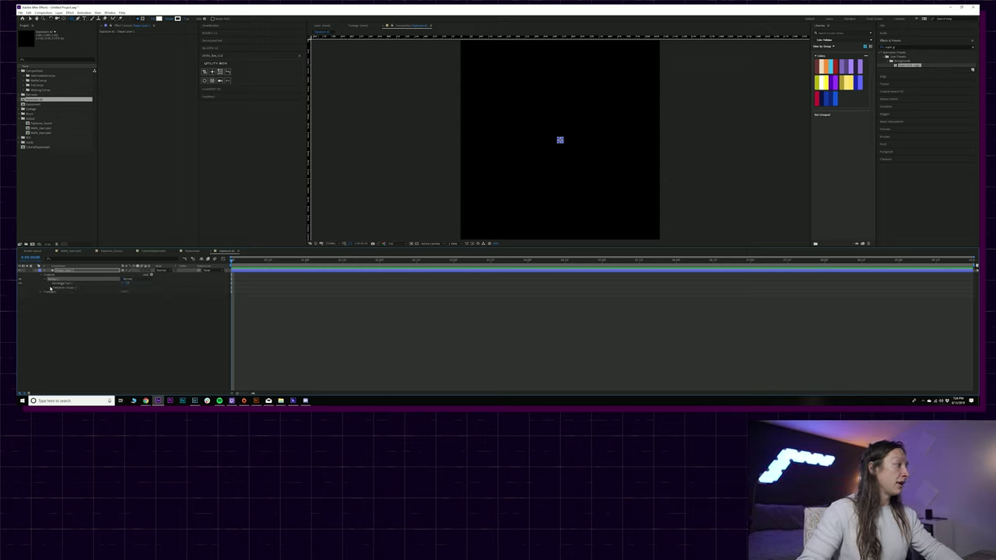
pyautogui.click(49, 288)
pyautogui.press('Return')
pyautogui.write('Square')
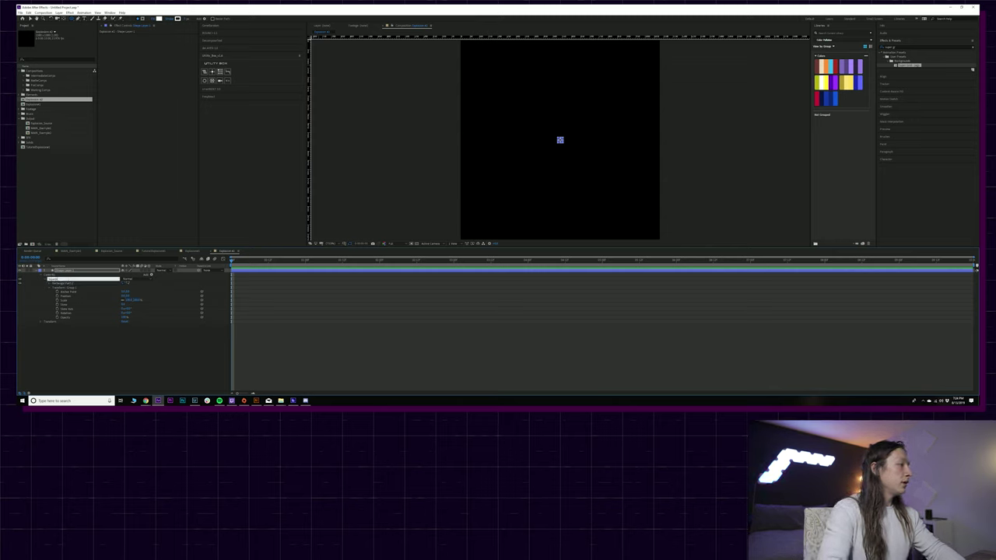
pyautogui.press('Return')
# Add Position and Scale keyframes to the Square group at the first frame, with Scale set to 0%.
pyautogui.click(57, 296)
pyautogui.click(57, 300)
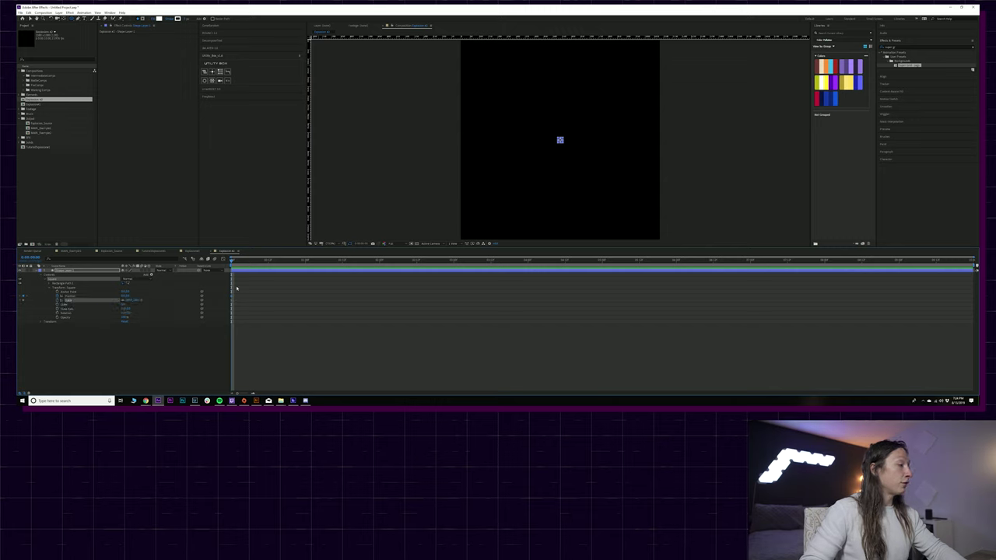
pyautogui.click(132, 301)
pyautogui.write('0')
pyautogui.press('Return')
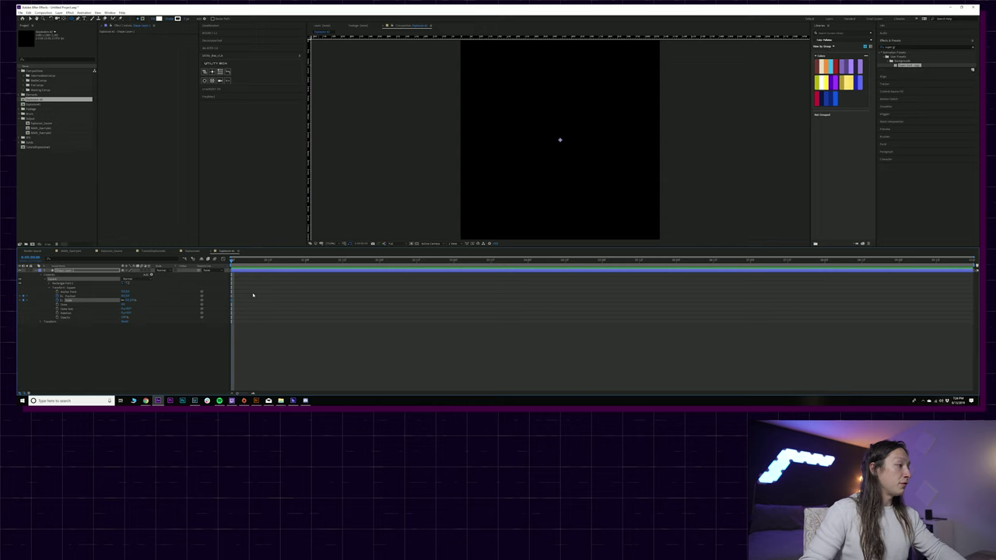
# Keyframe the Square group's Scale at 100% four frames into the timeline.
pyautogui.press('pagedown')
pyautogui.press('pagedown')
pyautogui.press('pagedown')
pyautogui.press('pagedown')
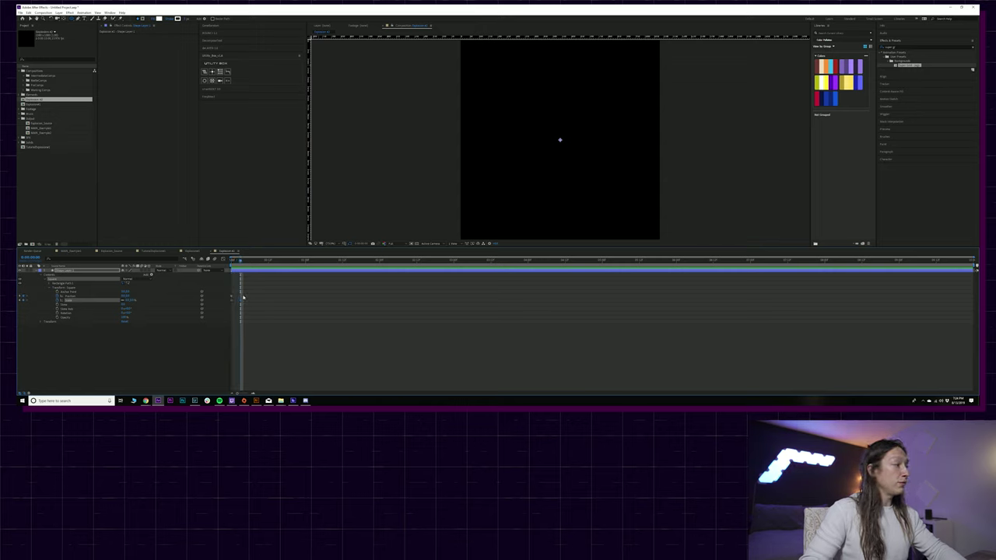
pyautogui.click(128, 300)
pyautogui.write('100')
pyautogui.press('Return')
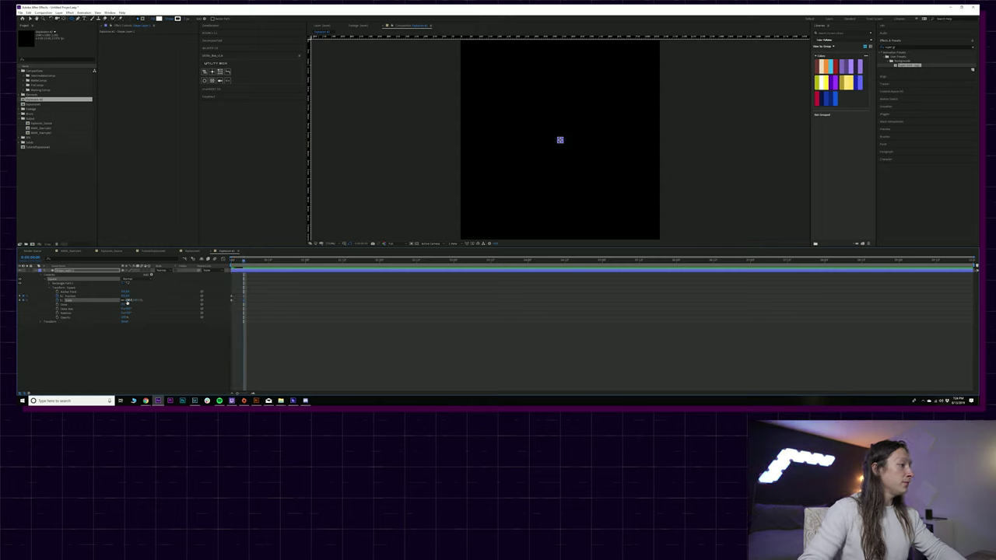
# Keyframe the Square group's Position at frame 12 with the square moved straight up near the composition's upper edge.
pyautogui.click(268, 261)
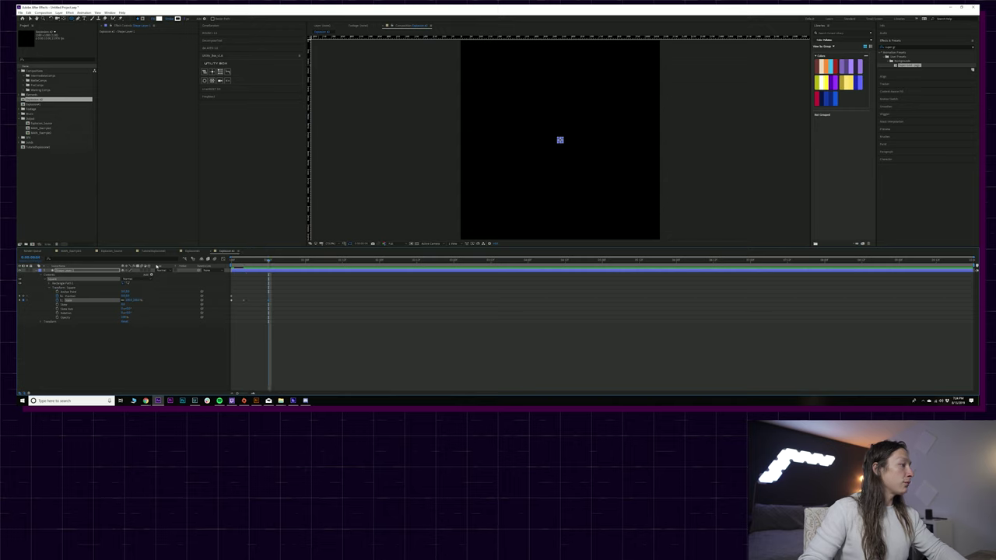
pyautogui.moveTo(123, 296); pyautogui.dragTo(128, 296)
pyautogui.hotkey('ctrl', 'z')
pyautogui.moveTo(560, 140); pyautogui.dragTo(560, 62)
pyautogui.hotkey('ctrl', 'z')
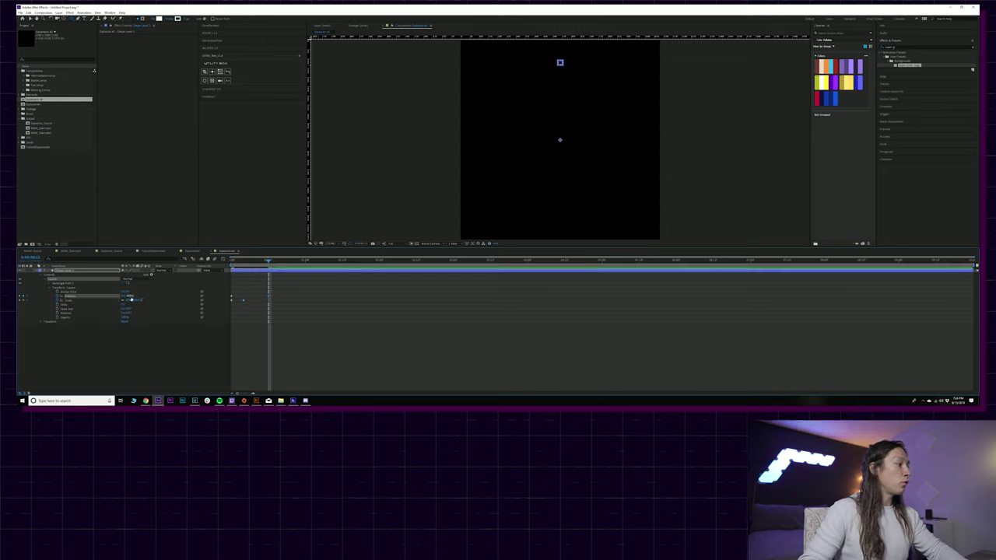
# Start keyframing the Square group's Opacity at 100% on frame 9 and set it to 0% on the following frame.
pyautogui.click(249, 301)
pyautogui.moveTo(267, 264); pyautogui.dragTo(259, 264)
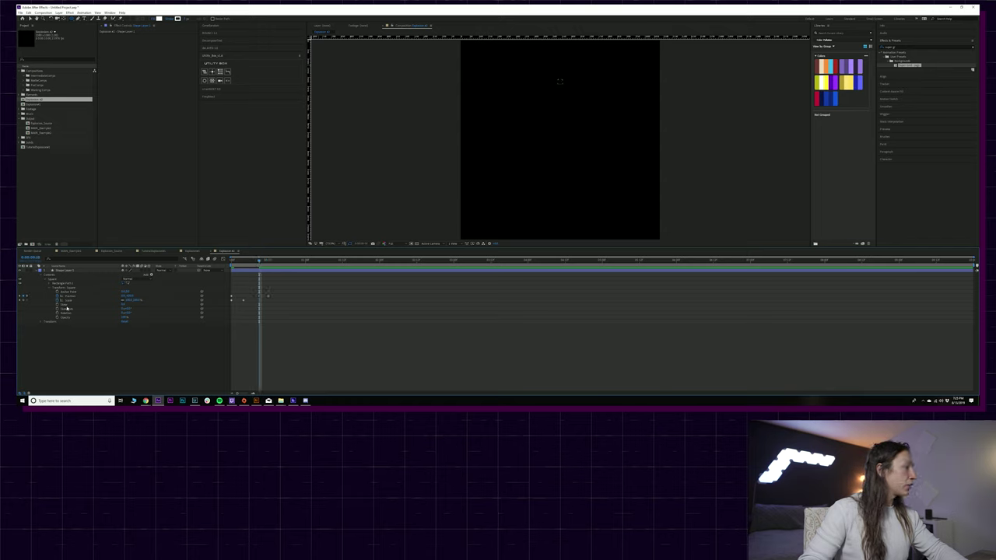
pyautogui.click(70, 318)
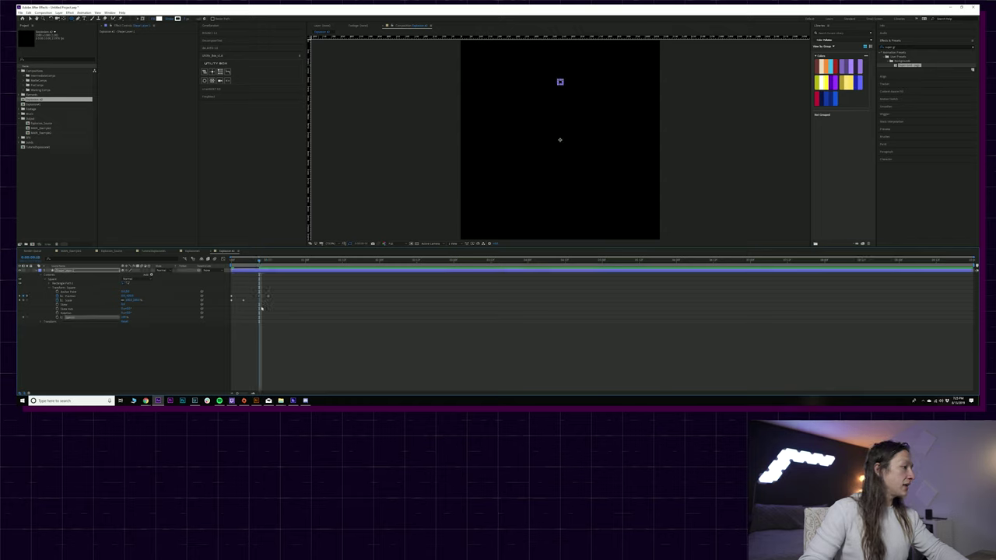
pyautogui.scroll(2, 259, 306)
pyautogui.press('pagedown')
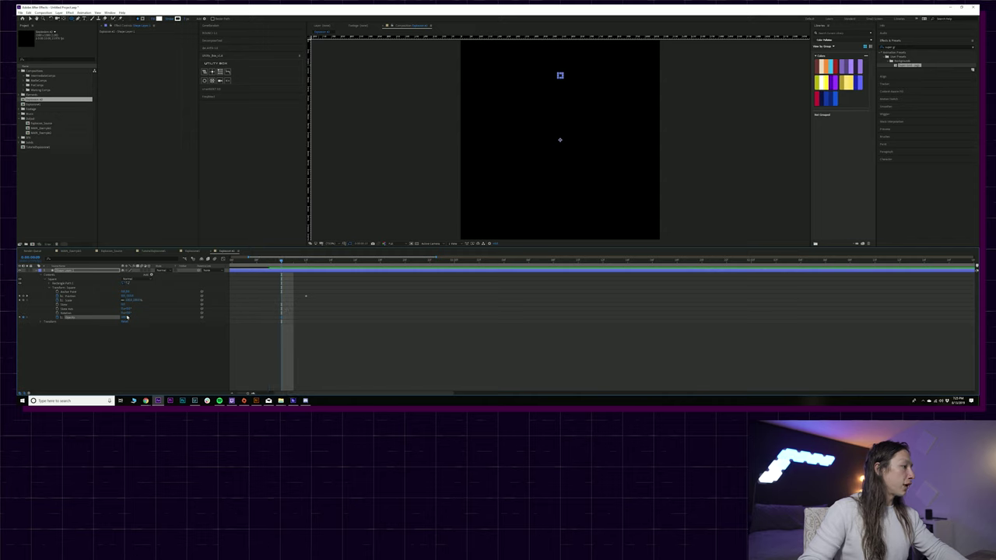
pyautogui.click(124, 318)
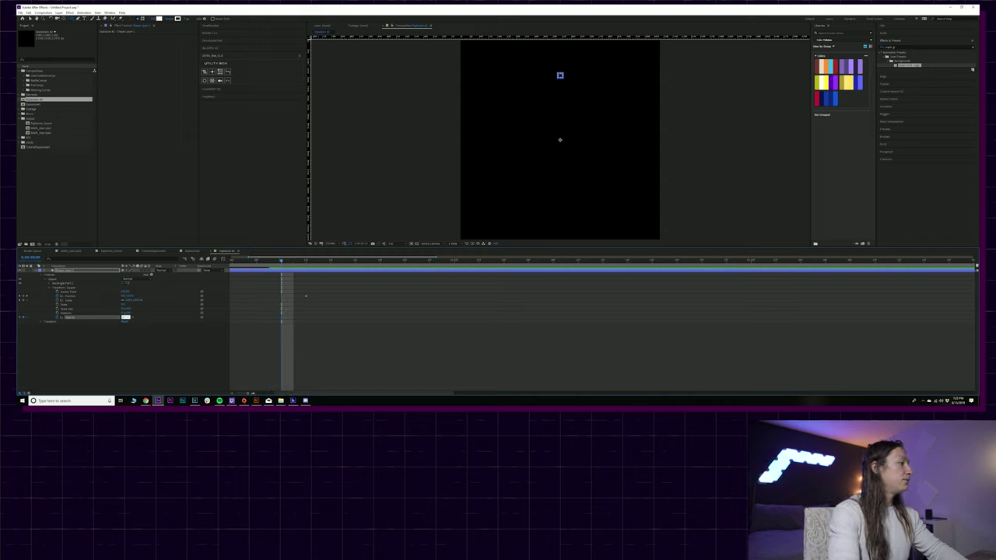
pyautogui.write('100')
pyautogui.press('Return')
pyautogui.click(125, 317)
pyautogui.write('0')
pyautogui.press('Return')
# Continue the flicker from frame 11 to frame 15 by keyframing Opacity alternately at 100% and 0% on each frame.
pyautogui.press('pagedown')
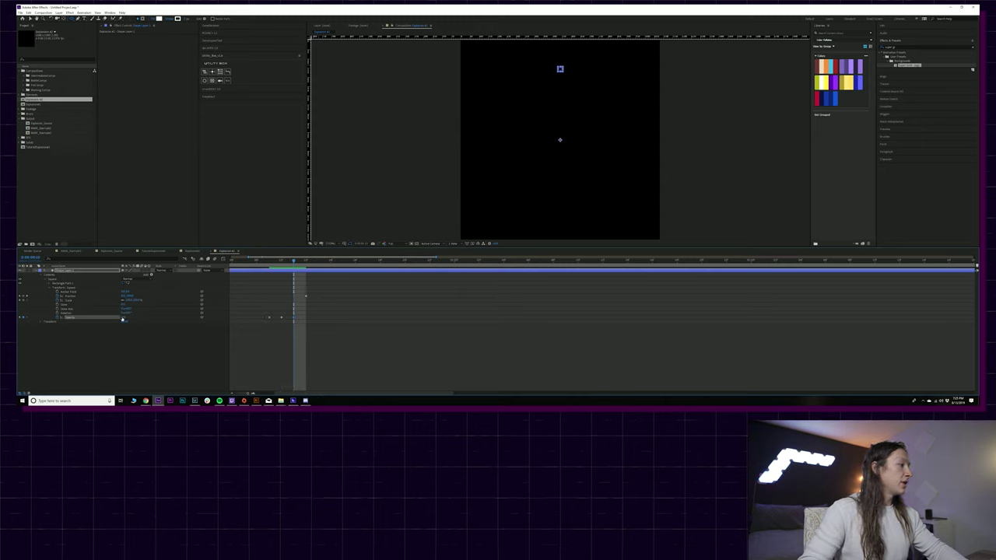
pyautogui.click(125, 317)
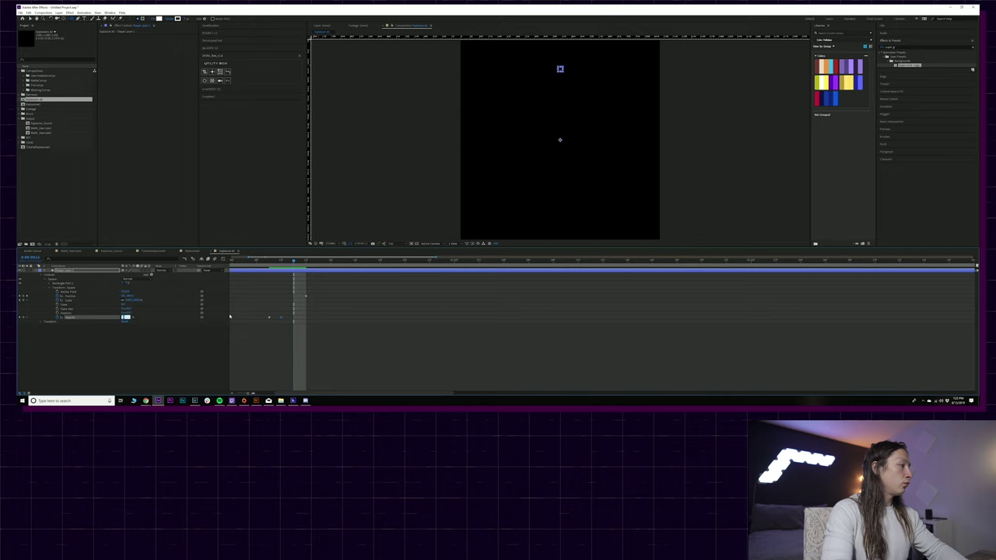
pyautogui.press('Return')
pyautogui.hotkey('shift', 'pagedown')
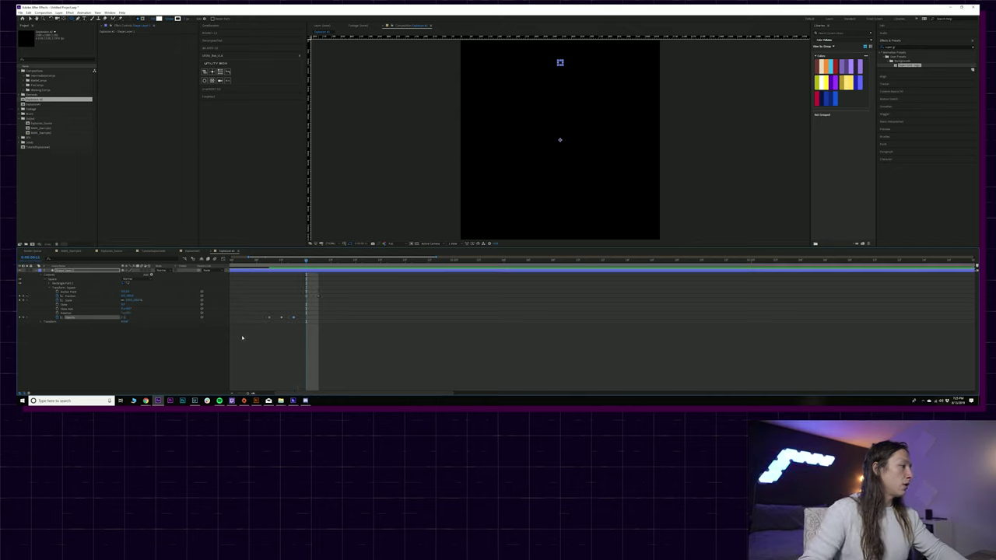
pyautogui.hotkey('shift', 'pagedown')
pyautogui.press('Return')
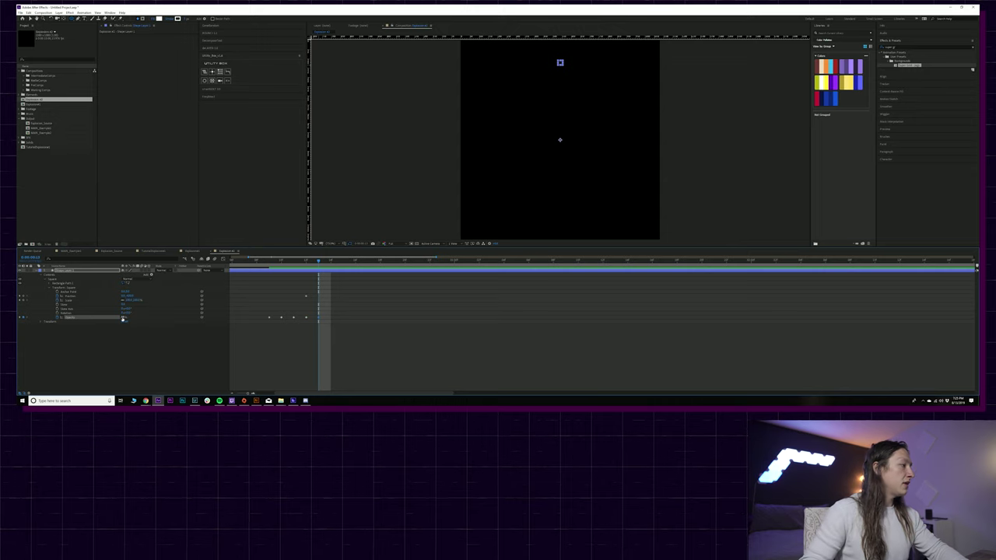
pyautogui.hotkey('shift', 'pagedown')
pyautogui.press('Return')
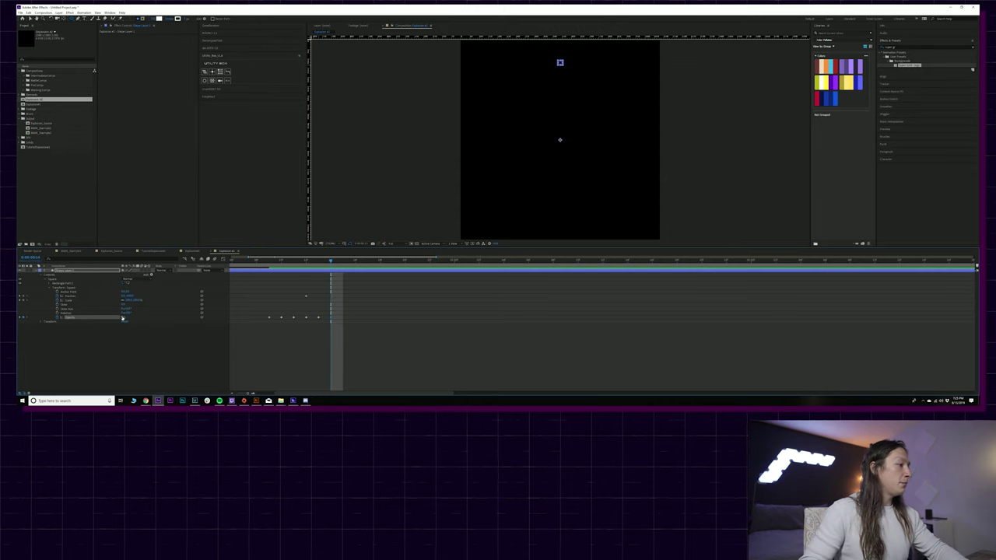
pyautogui.hotkey('shift', 'pagedown')
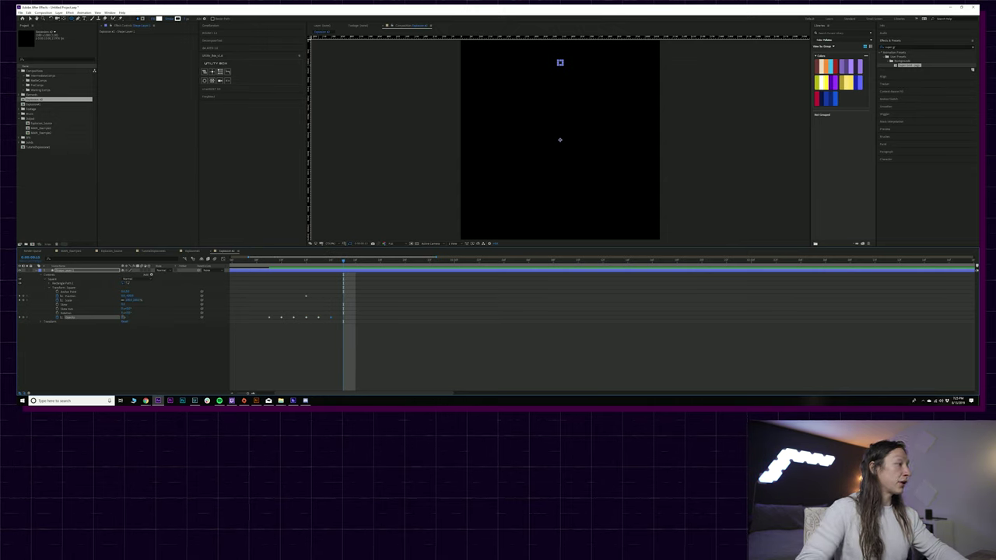
pyautogui.click(123, 317)
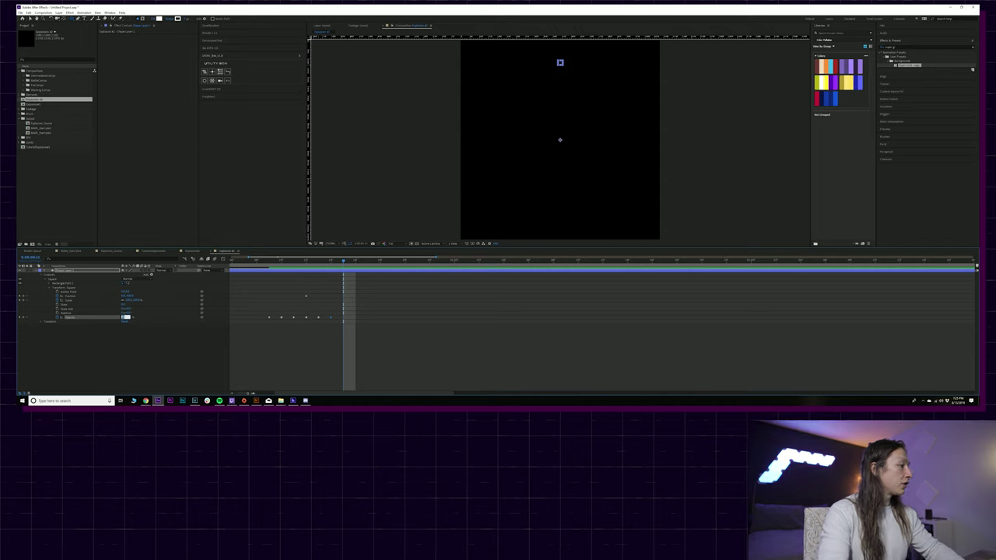
pyautogui.press('Return')
pyautogui.press('pagedown')
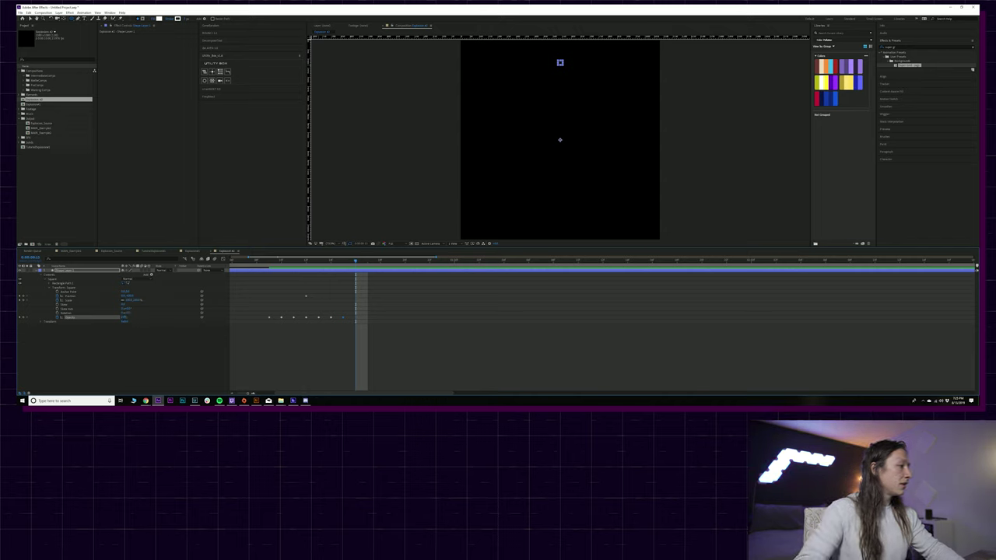